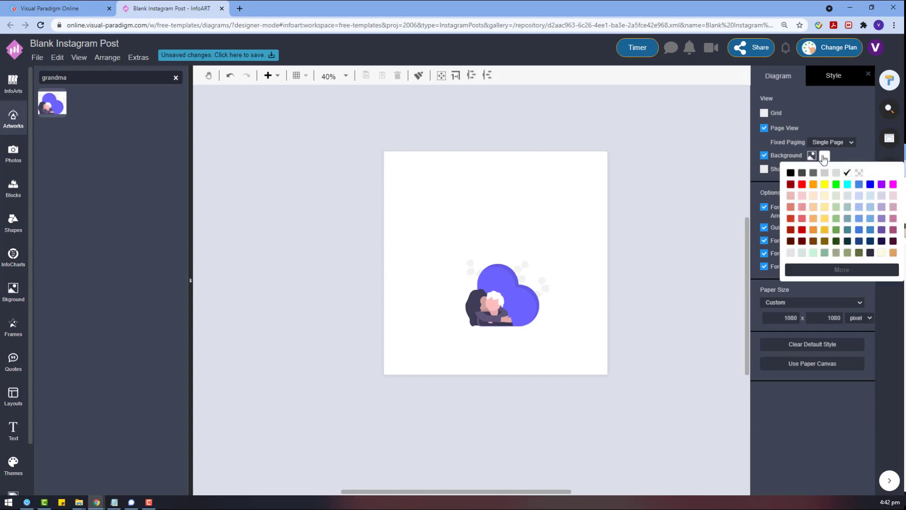
# Set the page background to a custom soft lavender
pyautogui.click(880, 196)
pyautogui.click(824, 157)
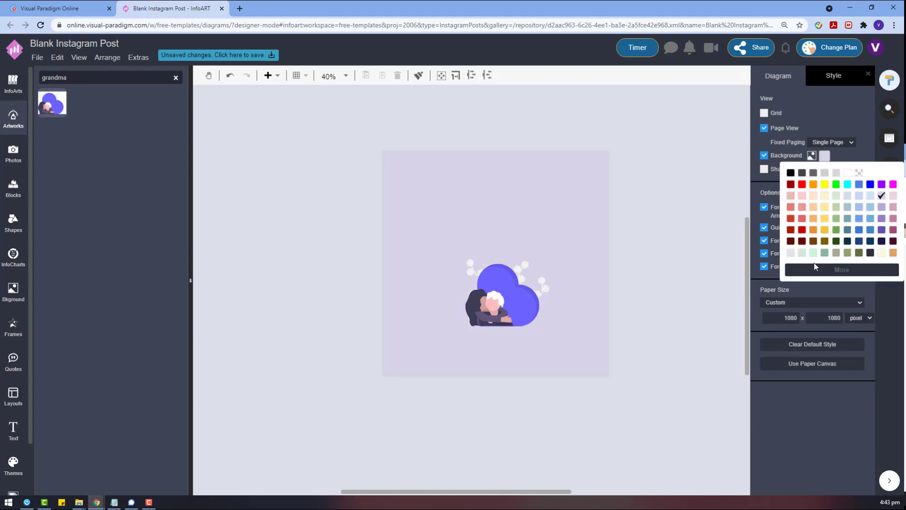
pyautogui.click(817, 265)
pyautogui.click(812, 170)
pyautogui.click(883, 279)
# Enlarge the hugging couple and heart artwork and centre it in the lower part of the page
pyautogui.click(492, 303)
pyautogui.moveTo(550, 259); pyautogui.dragTo(635, 191)
pyautogui.moveTo(576, 248); pyautogui.dragTo(524, 271)
pyautogui.moveTo(583, 214); pyautogui.dragTo(600, 202)
pyautogui.moveTo(546, 261); pyautogui.dragTo(535, 257)
pyautogui.click(640, 228)
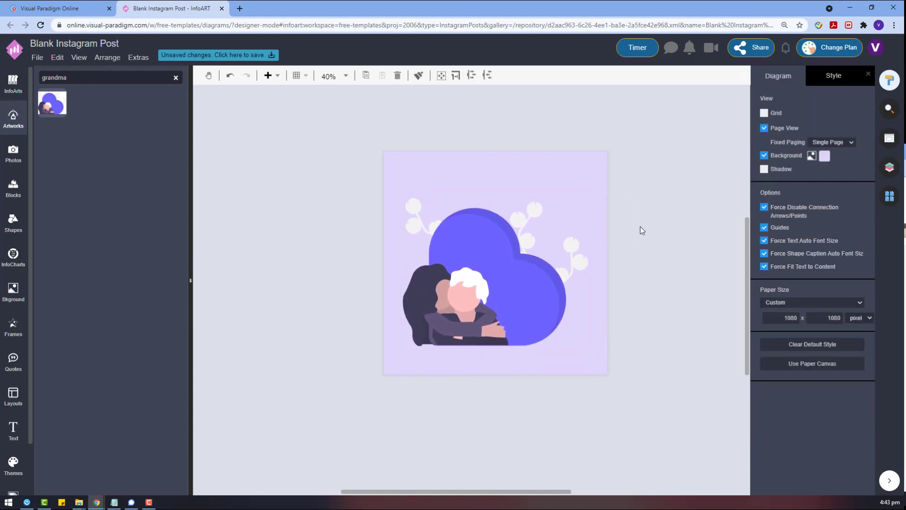
pyautogui.click(516, 276)
pyautogui.click(532, 276)
pyautogui.click(766, 118)
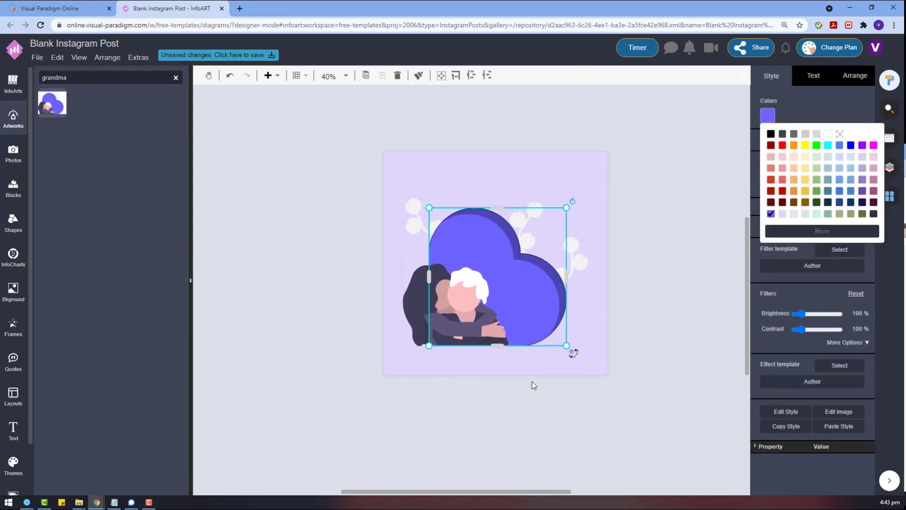
pyautogui.click(532, 382)
# Ungroup the artwork so the couple, the heart and the berry sprigs become separate objects
pyautogui.click(516, 239)
pyautogui.moveTo(546, 275); pyautogui.dragTo(568, 274)
pyautogui.rightClick(565, 275)
pyautogui.click(594, 392)
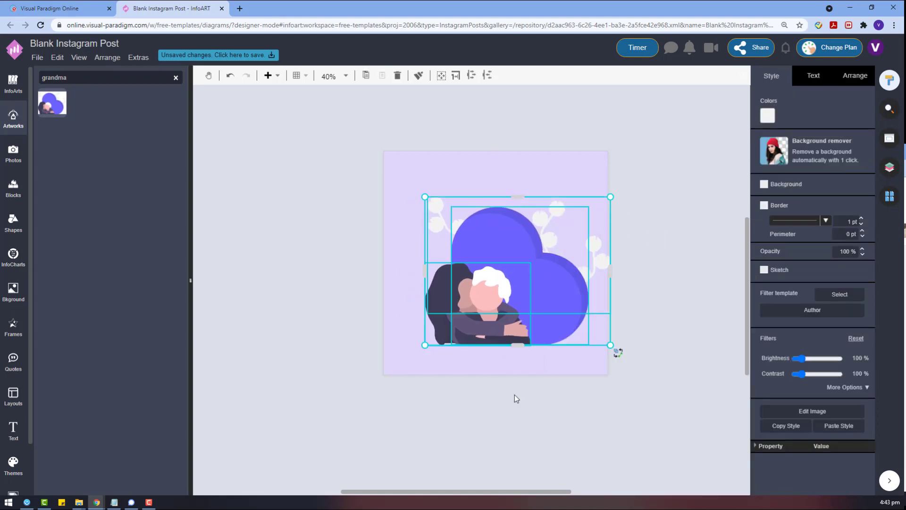
pyautogui.click(515, 395)
# Move the hugging couple and the purple heart off opposite sides of the page, rotating the heart to point downward
pyautogui.moveTo(494, 309); pyautogui.dragTo(339, 304)
pyautogui.click(525, 262)
pyautogui.moveTo(593, 201); pyautogui.dragTo(493, 184)
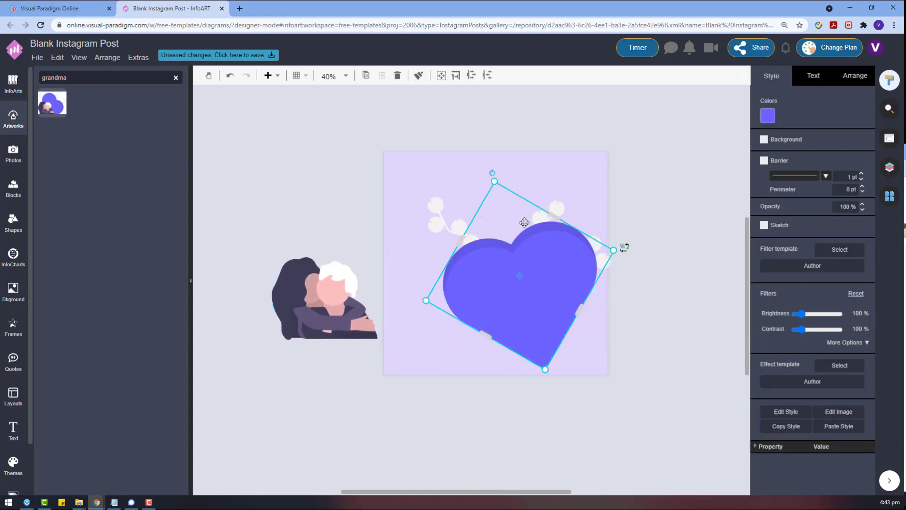
pyautogui.moveTo(553, 311); pyautogui.dragTo(701, 409)
# Search the artworks for "heart" and place the solid black heart on the page
pyautogui.click(14, 114)
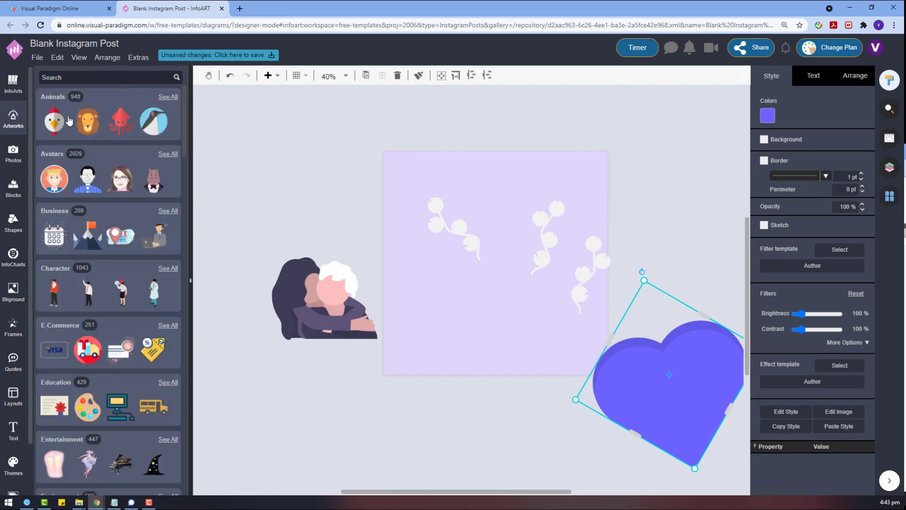
pyautogui.scroll(-3, 88, 166)
pyautogui.scroll(3, 88, 166)
pyautogui.click(139, 76)
pyautogui.write('heart')
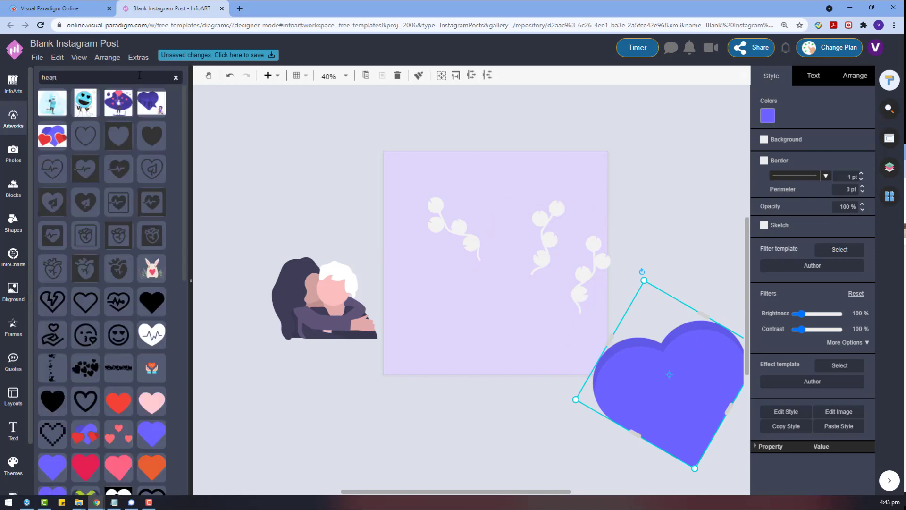
pyautogui.scroll(-4, 152, 332)
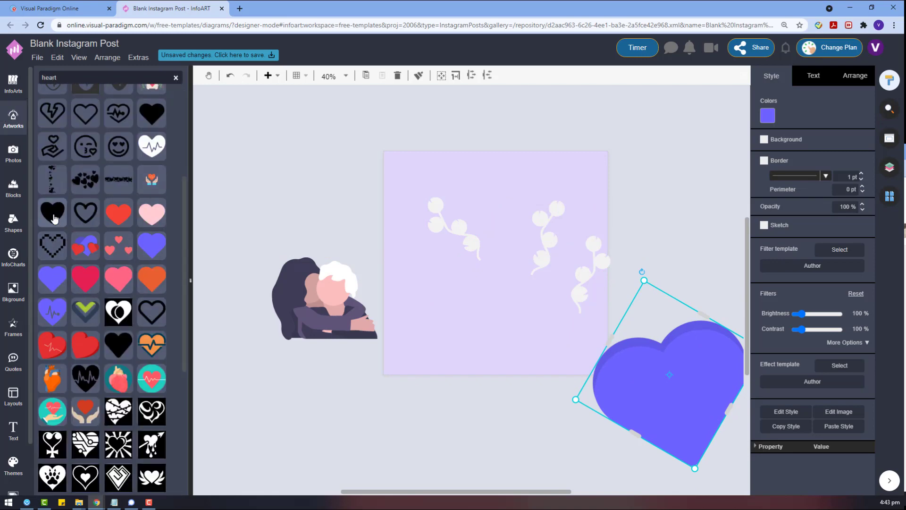
pyautogui.moveTo(53, 214); pyautogui.dragTo(392, 364)
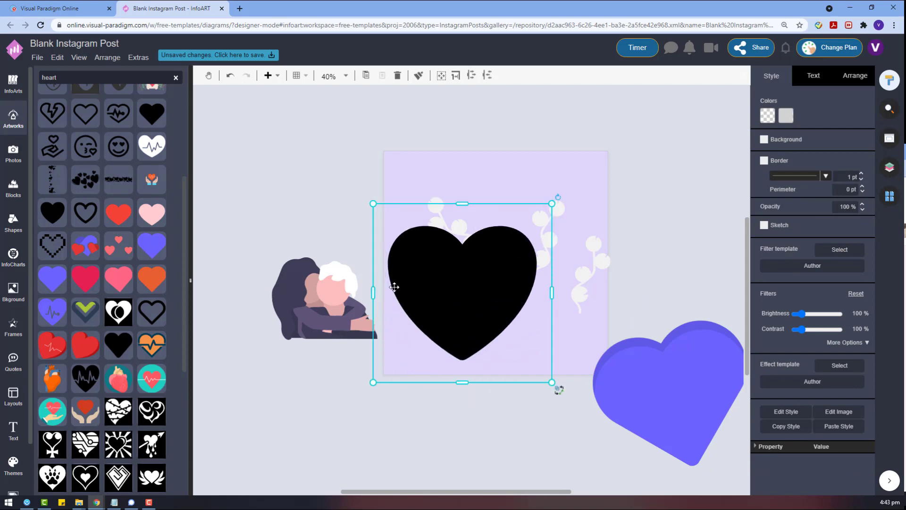
# Add the plain pink heart artwork and delete the black heart
pyautogui.moveTo(119, 279); pyautogui.dragTo(523, 216)
pyautogui.click(460, 300)
pyautogui.press('Delete')
pyautogui.click(346, 377)
# Scale the pink heart down and centre it on the page, with the purple heart moved further away
pyautogui.moveTo(479, 281); pyautogui.dragTo(534, 261)
pyautogui.moveTo(579, 196); pyautogui.dragTo(542, 227)
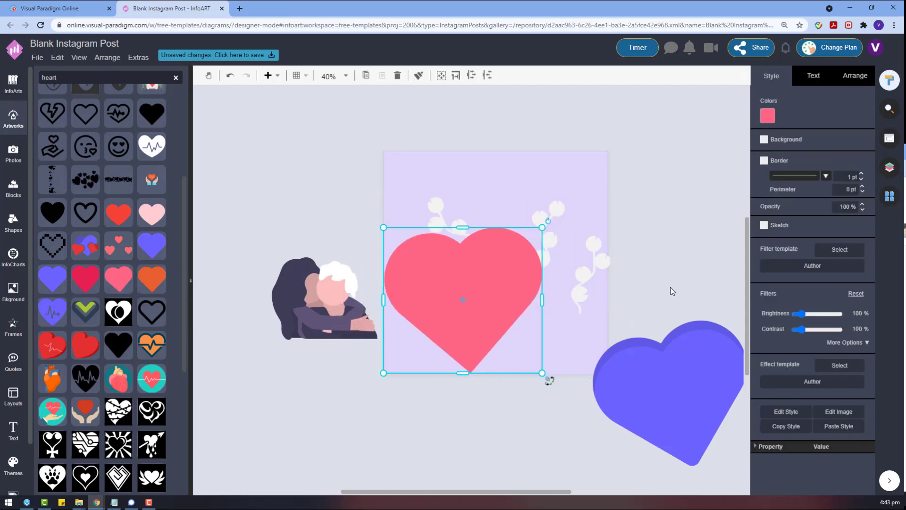
pyautogui.moveTo(668, 354); pyautogui.dragTo(671, 397)
pyautogui.moveTo(477, 272); pyautogui.dragTo(504, 244)
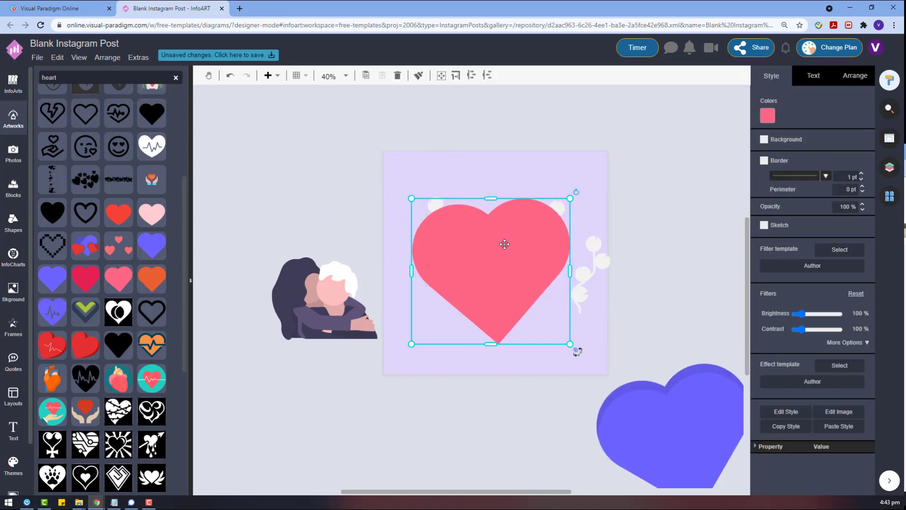
# Recolour the pink heart to a custom lavender slightly deeper than the page background
pyautogui.click(763, 119)
pyautogui.click(795, 214)
pyautogui.click(772, 118)
pyautogui.click(797, 235)
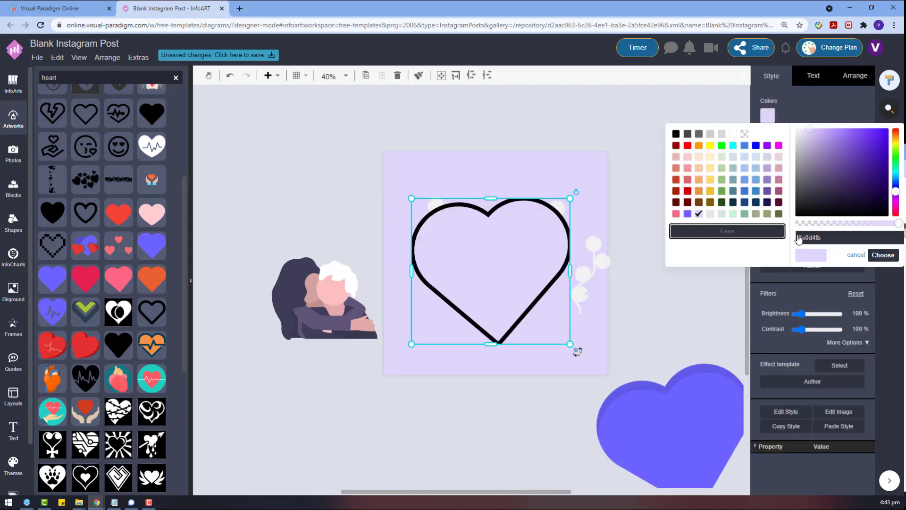
pyautogui.click(884, 255)
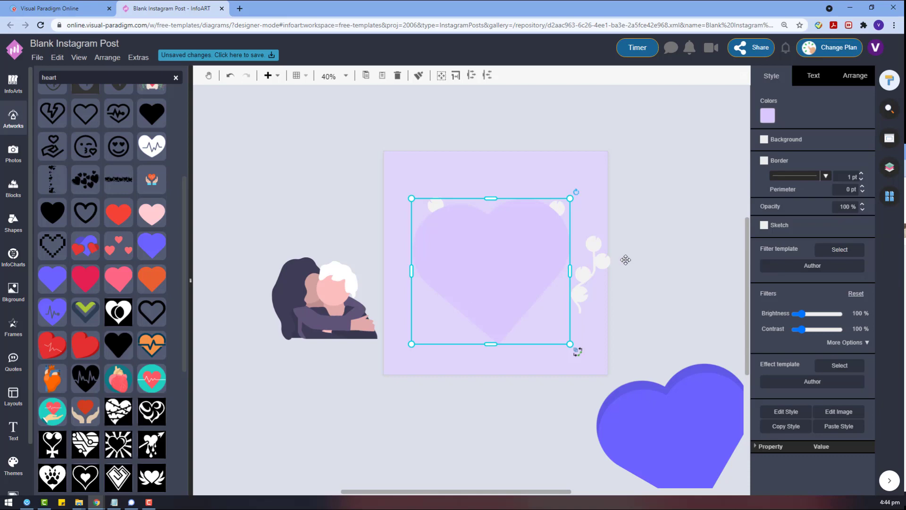
# Duplicate the lavender heart beside the page and recolour the copy to a paler lavender
pyautogui.keyDown('ctrl'); pyautogui.moveTo(500, 260); pyautogui.dragTo(678, 336); pyautogui.keyUp('ctrl')
pyautogui.click(769, 118)
pyautogui.click(799, 231)
pyautogui.click(883, 255)
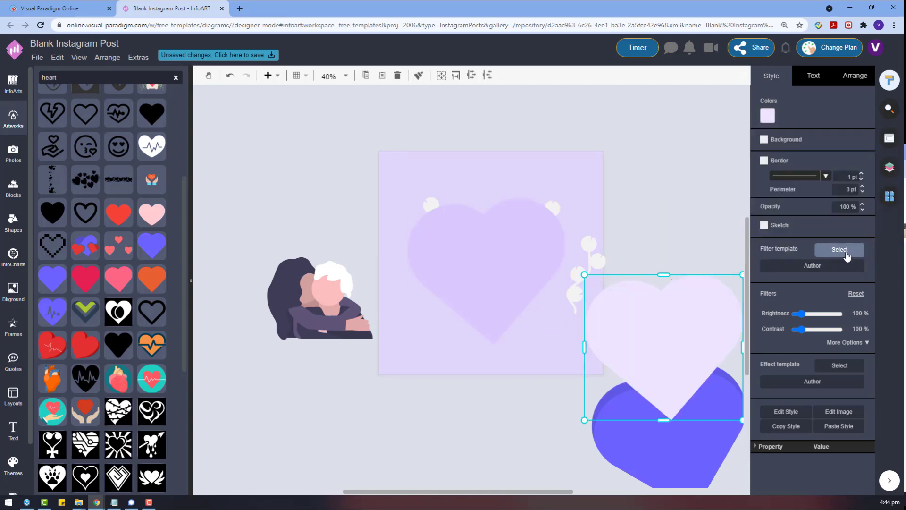
# Set the paler heart's opacity to 90%, rotate it slightly counterclockwise and overlap it on the deeper lavender heart
pyautogui.moveTo(666, 330); pyautogui.dragTo(432, 243)
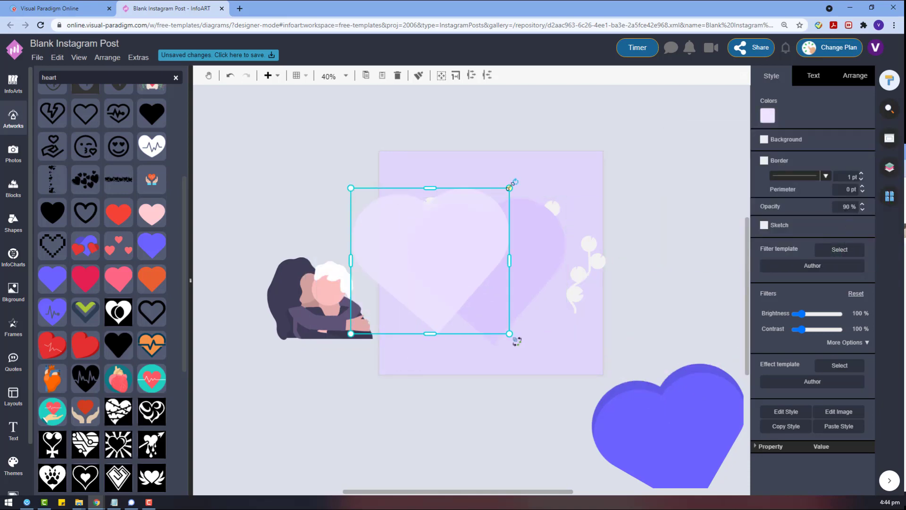
pyautogui.moveTo(509, 176); pyautogui.dragTo(494, 164)
pyautogui.moveTo(469, 238); pyautogui.dragTo(517, 251)
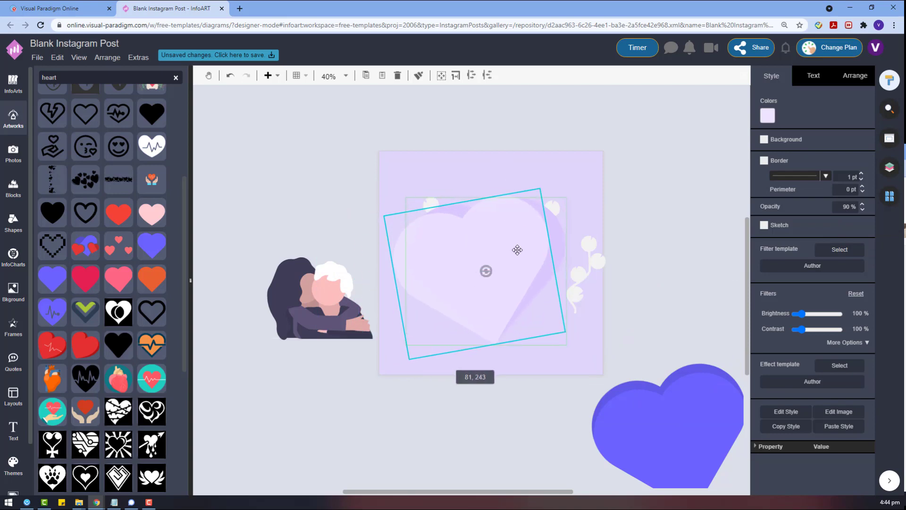
pyautogui.click(713, 275)
# Delete the original purple heart lying outside the page
pyautogui.click(577, 304)
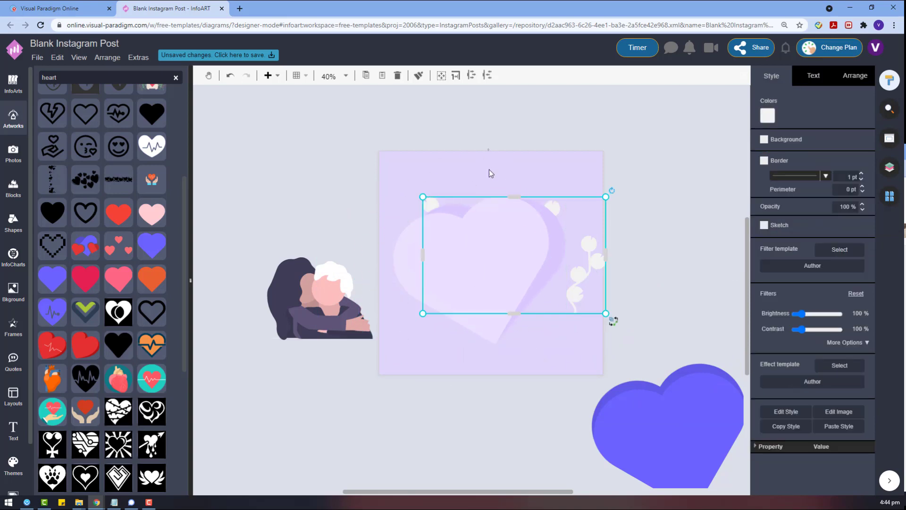
pyautogui.moveTo(489, 169); pyautogui.dragTo(379, 292)
pyautogui.click(432, 200)
pyautogui.moveTo(318, 150); pyautogui.dragTo(494, 310)
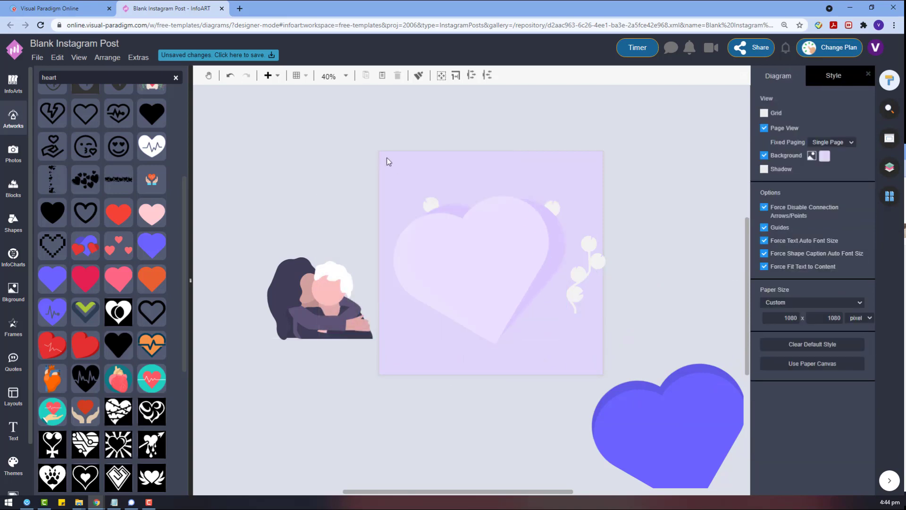
pyautogui.moveTo(651, 366); pyautogui.dragTo(444, 398)
pyautogui.press('Delete')
# Move both lavender hearts and the berry sprigs downward so the sprigs rise from behind the hearts
pyautogui.click(500, 297)
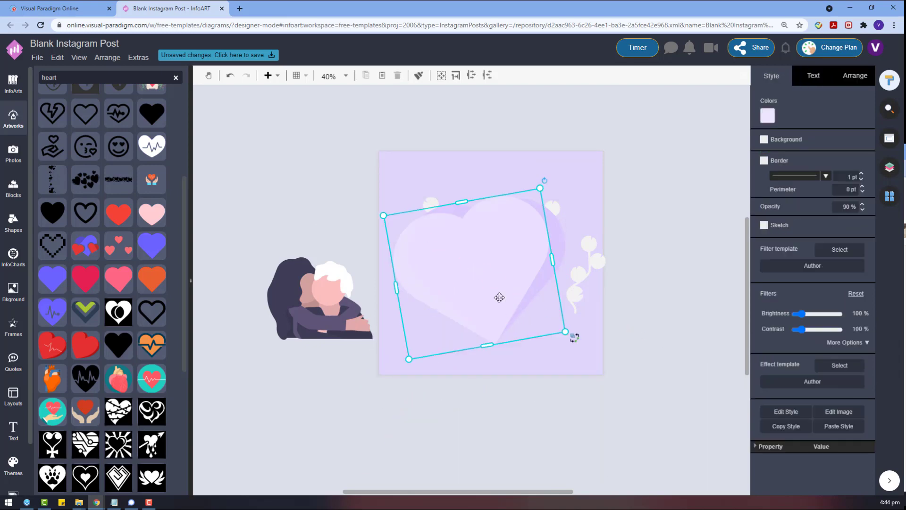
pyautogui.moveTo(499, 297); pyautogui.dragTo(514, 366)
pyautogui.click(600, 297)
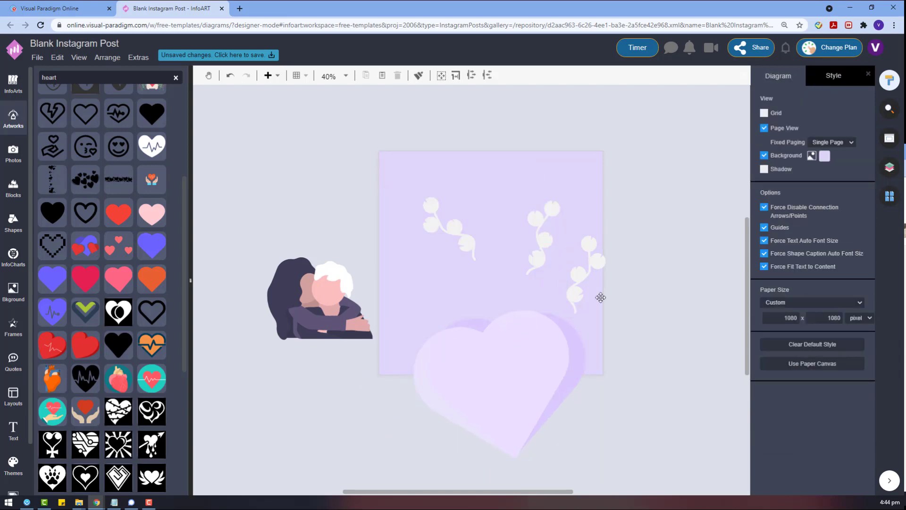
pyautogui.moveTo(601, 298); pyautogui.dragTo(601, 369)
pyautogui.click(641, 324)
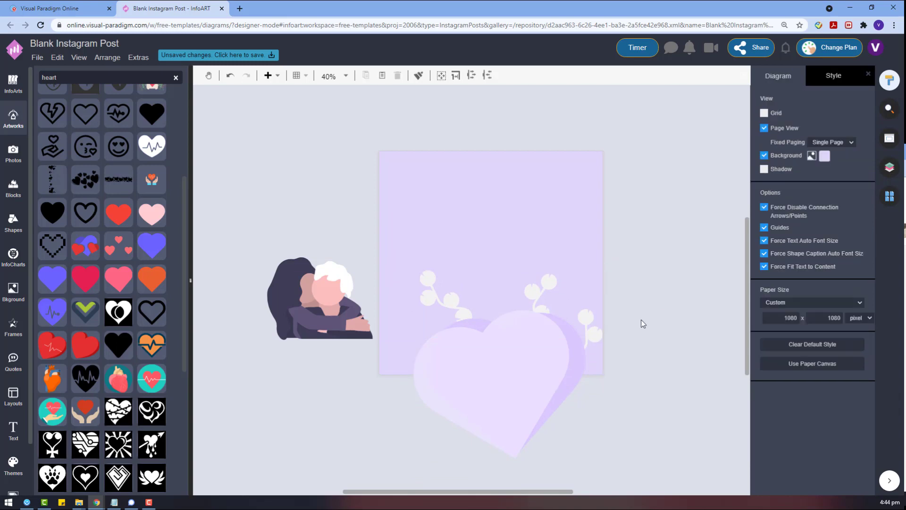
# Select the hearts and berry sprigs together and move them up to the middle of the page
pyautogui.scroll(-2, 632, 323)
pyautogui.moveTo(633, 408); pyautogui.dragTo(383, 159)
pyautogui.scroll(3, 540, 293)
pyautogui.moveTo(513, 413); pyautogui.dragTo(499, 326)
pyautogui.click(606, 291)
# Adjust the berry sprigs' layer order and nudge them slightly up so they emerge from behind the hearts
pyautogui.click(485, 305)
pyautogui.click(603, 262)
pyautogui.click(585, 265)
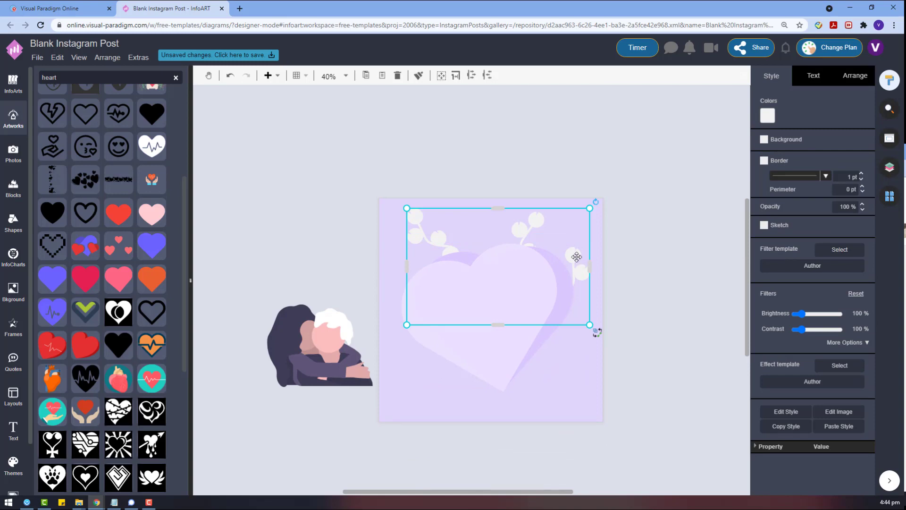
pyautogui.click(602, 257)
pyautogui.rightClick(575, 256)
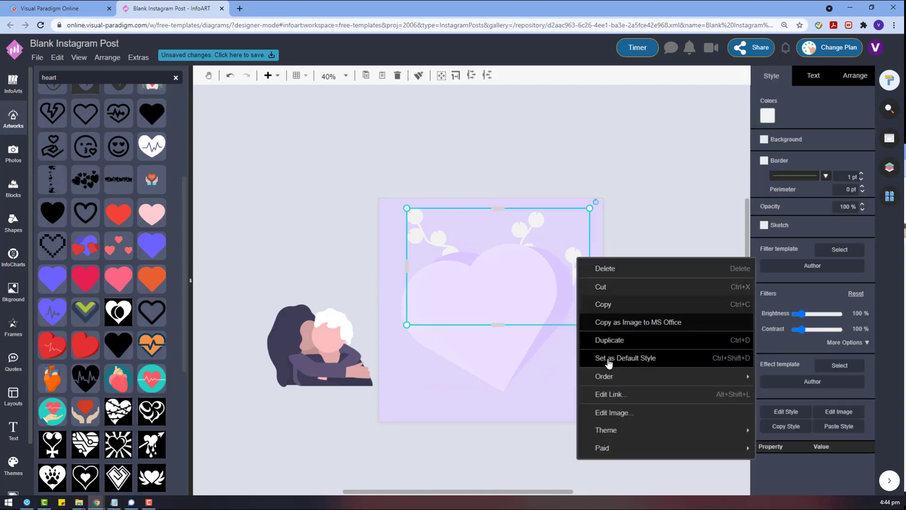
pyautogui.moveTo(614, 376)
pyautogui.click(774, 378)
pyautogui.click(616, 209)
pyautogui.moveTo(579, 257)
pyautogui.mouseDown()
pyautogui.moveTo(581, 180)
pyautogui.moveTo(572, 254)
pyautogui.moveTo(584, 267)
pyautogui.mouseUp()
pyautogui.click(642, 273)
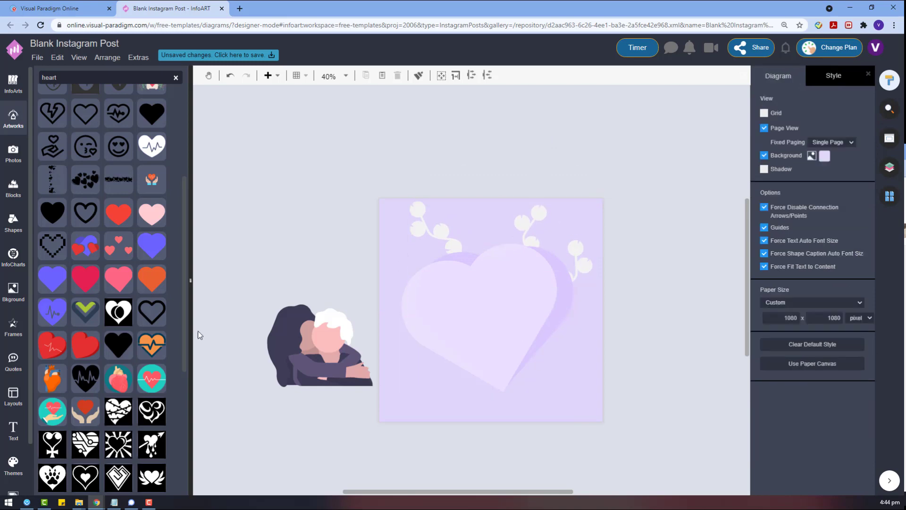
# Search the artworks for "ribbon", add the curved banner ribbon and enlarge it across the lower part of the page
pyautogui.click(65, 79)
pyautogui.write('ribbon')
pyautogui.press('Return')
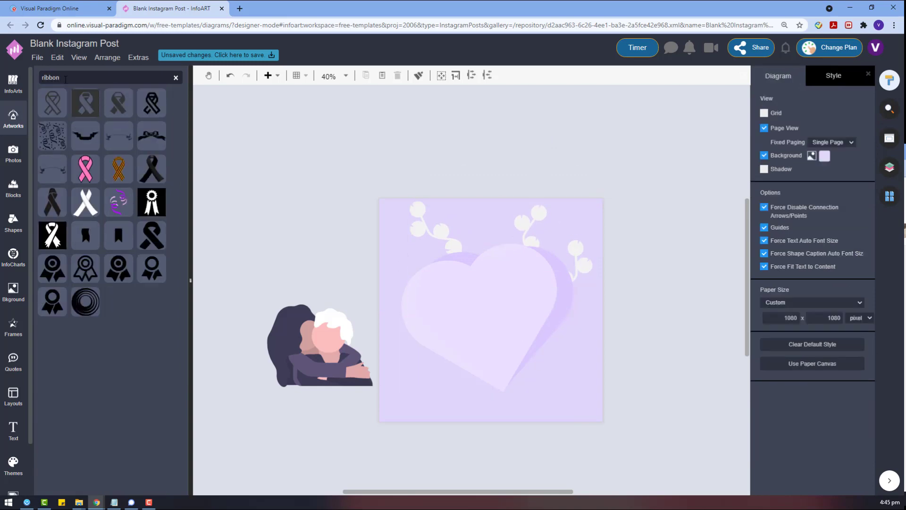
pyautogui.moveTo(84, 139); pyautogui.dragTo(320, 282)
pyautogui.moveTo(337, 270); pyautogui.dragTo(594, 316)
# Recolour the banner ribbon white and move it down over the page's lower edge
pyautogui.click(769, 120)
pyautogui.click(827, 136)
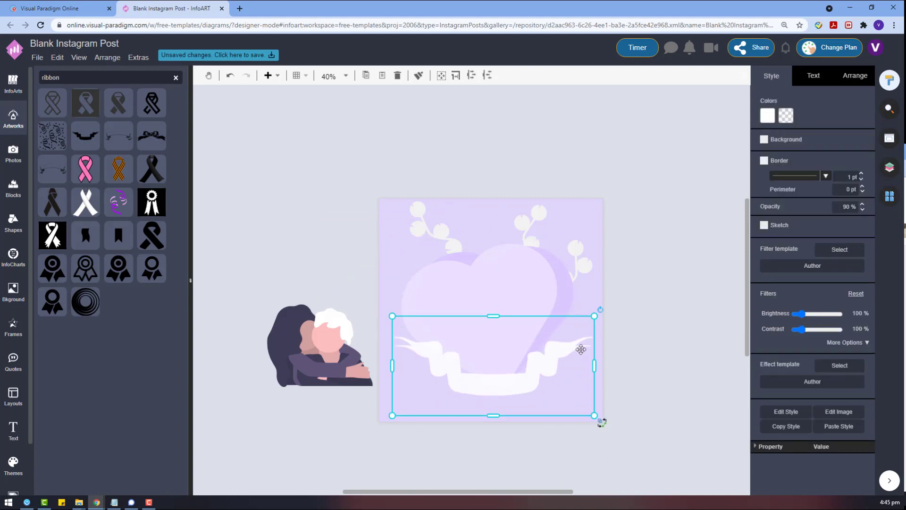
pyautogui.moveTo(580, 349); pyautogui.dragTo(595, 419)
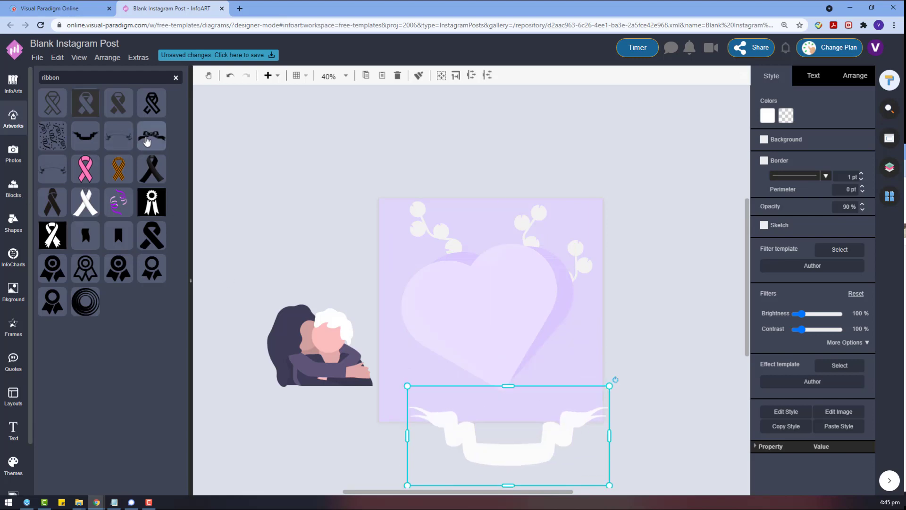
# Bring the hugging couple in front of the hearts and place it over their lower part
pyautogui.scroll(-1, 314, 339)
pyautogui.moveTo(332, 307); pyautogui.dragTo(482, 301)
pyautogui.rightClick(335, 317)
pyautogui.moveTo(439, 412)
pyautogui.click(545, 410)
pyautogui.rightClick(353, 293)
pyautogui.moveTo(505, 411)
pyautogui.click(540, 411)
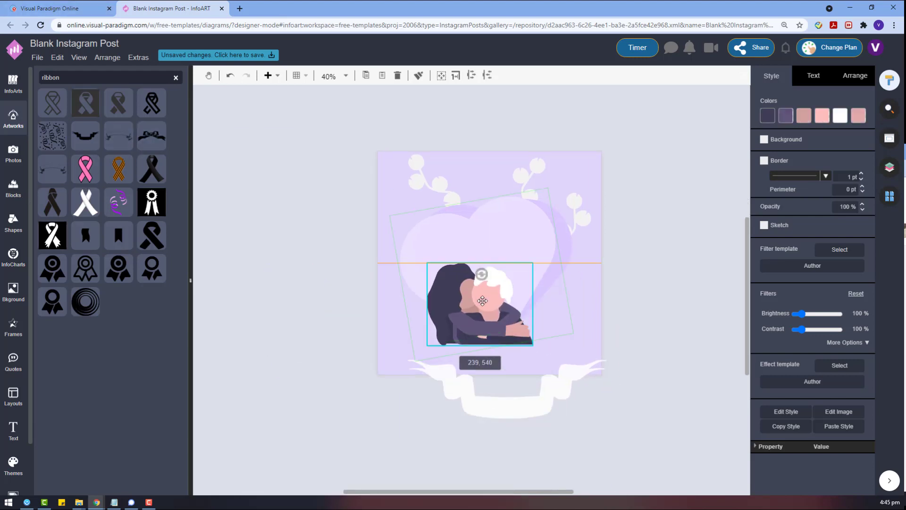
# Move the white banner ribbon well below the page
pyautogui.click(518, 446)
pyautogui.scroll(-3, 514, 346)
pyautogui.moveTo(512, 266); pyautogui.dragTo(425, 372)
pyautogui.scroll(3, 483, 309)
# Enlarge the hugging couple and position it over the hearts' lower left part, inside the page
pyautogui.moveTo(518, 338); pyautogui.dragTo(489, 369)
pyautogui.moveTo(505, 289); pyautogui.dragTo(537, 266)
pyautogui.moveTo(507, 371); pyautogui.dragTo(467, 352)
pyautogui.click(565, 395)
pyautogui.click(520, 442)
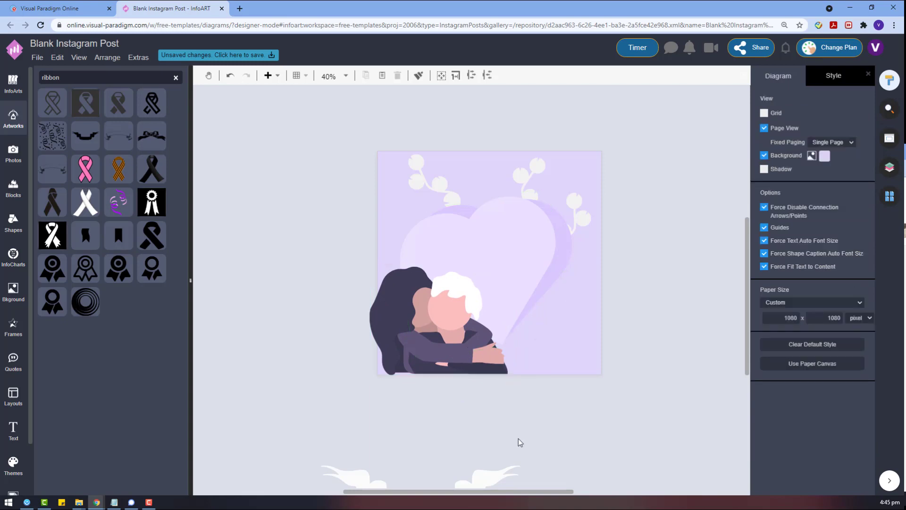
pyautogui.scroll(-3, 427, 300)
pyautogui.scroll(3, 452, 227)
pyautogui.moveTo(469, 293); pyautogui.dragTo(482, 273)
pyautogui.click(628, 435)
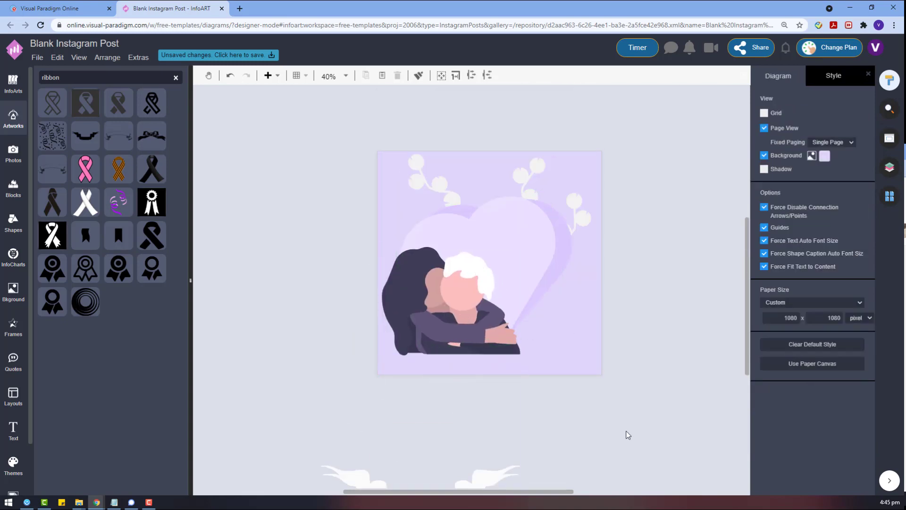
# Place a rectangle from the General diagram shapes just below the page
pyautogui.scroll(-3, 5, 480)
pyautogui.click(11, 478)
pyautogui.scroll(-7, 86, 371)
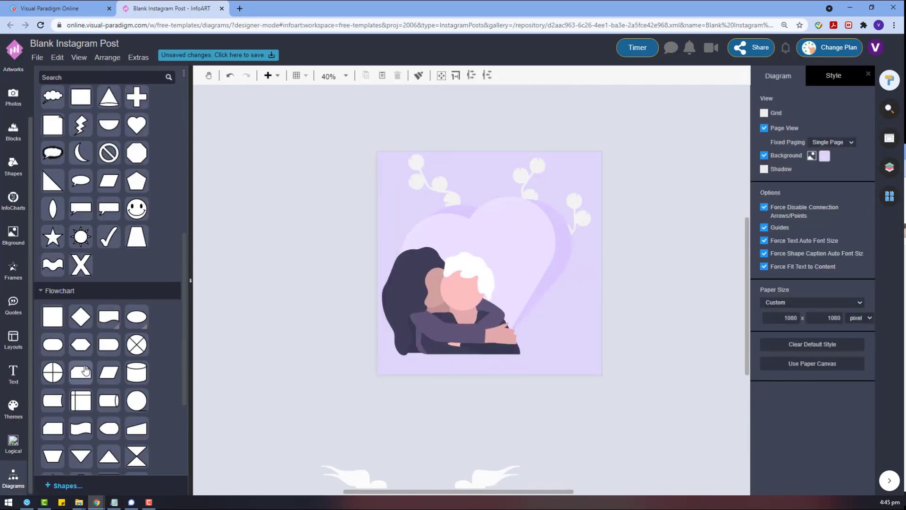
pyautogui.scroll(-3, 86, 370)
pyautogui.click(56, 431)
pyautogui.scroll(-3, 62, 354)
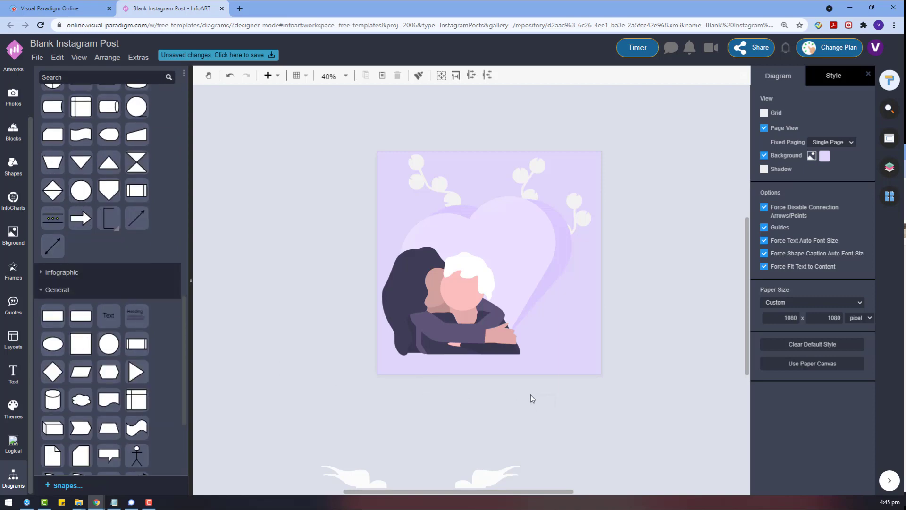
pyautogui.moveTo(530, 395); pyautogui.dragTo(456, 394)
# Enlarge the rectangle so it overlaps the page's lower edge and fill it with the original heart's purple
pyautogui.click(578, 423)
pyautogui.moveTo(538, 434); pyautogui.dragTo(379, 384)
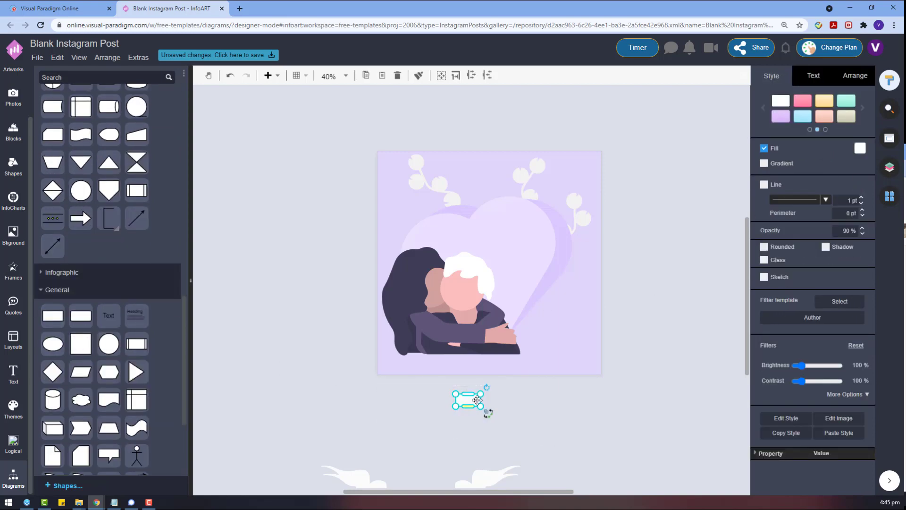
pyautogui.moveTo(480, 394); pyautogui.dragTo(563, 352)
pyautogui.click(860, 149)
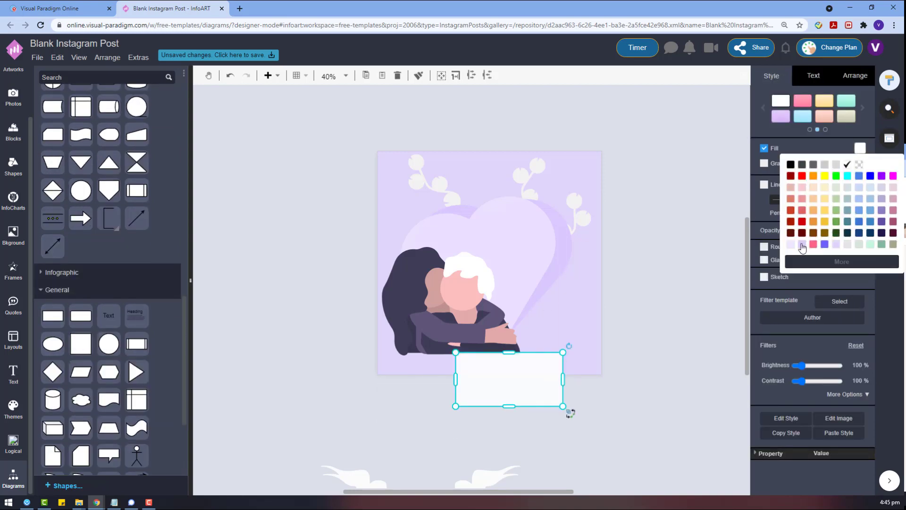
pyautogui.click(824, 244)
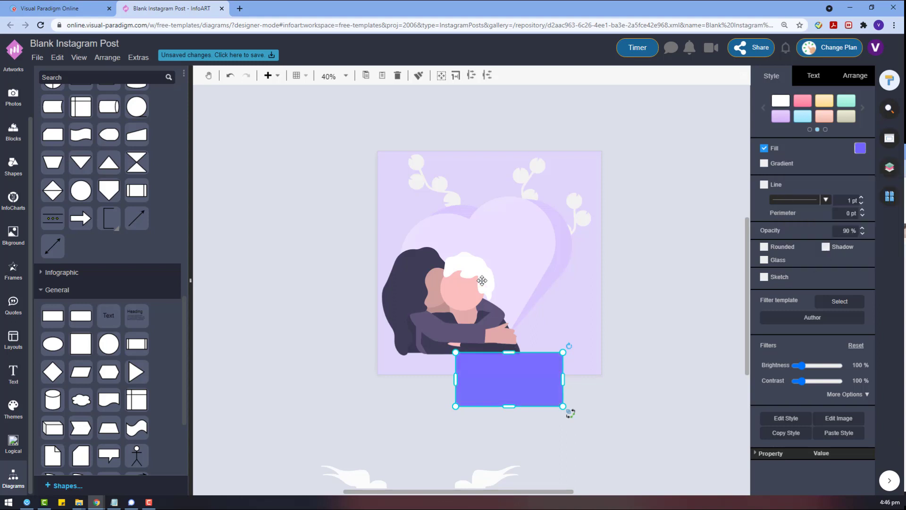
# Try recoloring the hugging couple's dark hair and clothing blue
pyautogui.click(481, 280)
pyautogui.click(768, 115)
pyautogui.click(839, 194)
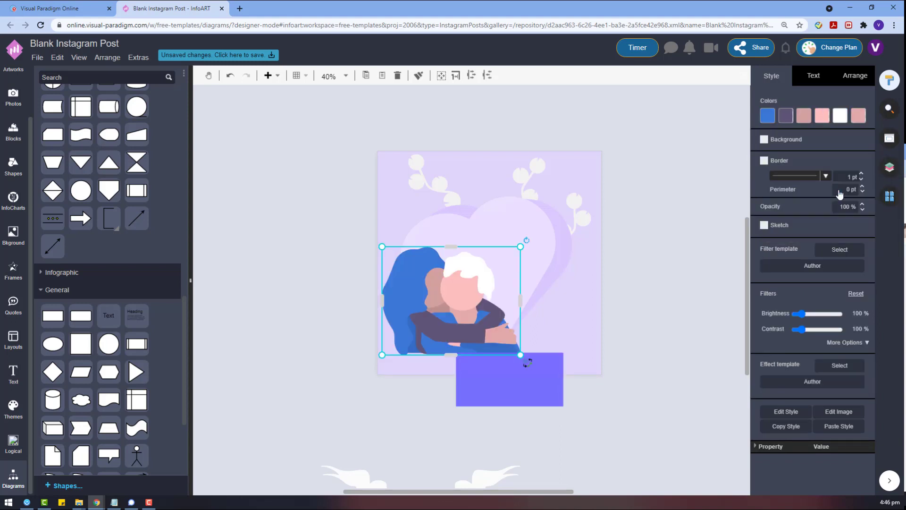
pyautogui.hotkey('ctrl', 'z')
# Recolor the muted purple sleeves of the hugging couple blue
pyautogui.click(788, 112)
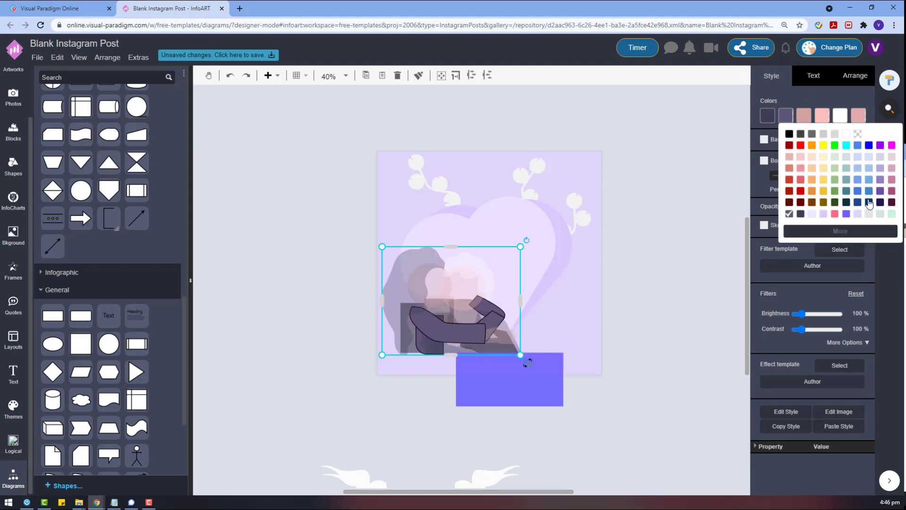
pyautogui.click(870, 190)
# Reshape the purple rectangle into a thin full-width band along the page's bottom and fill it white at 100% opacity
pyautogui.moveTo(516, 383); pyautogui.dragTo(435, 351)
pyautogui.click(859, 148)
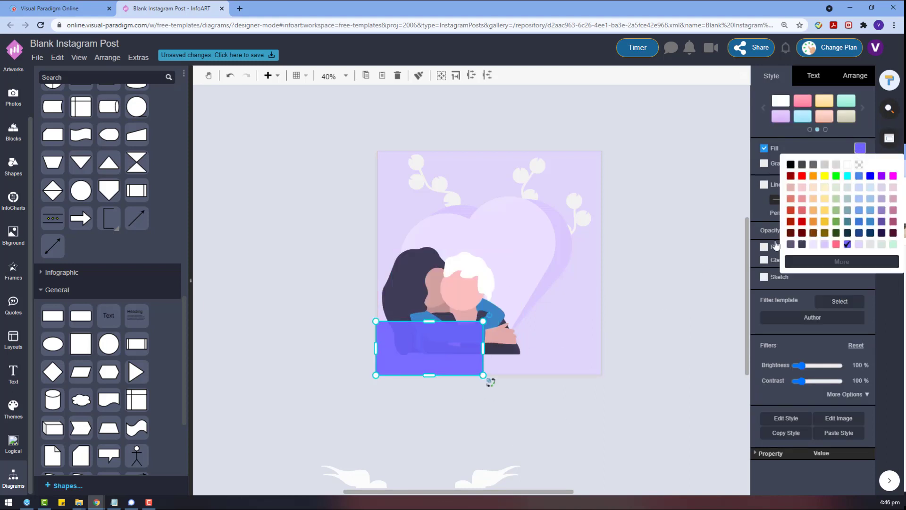
pyautogui.click(824, 244)
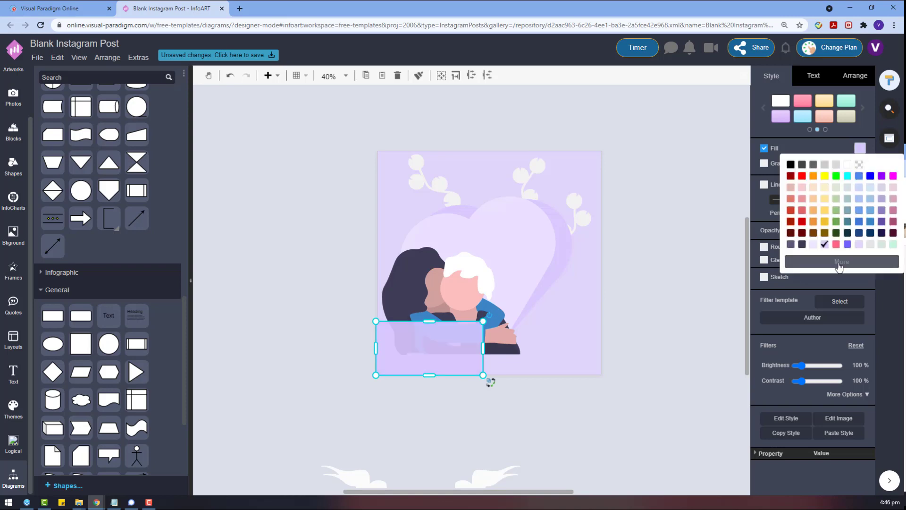
pyautogui.moveTo(483, 348); pyautogui.dragTo(603, 348)
pyautogui.click(860, 149)
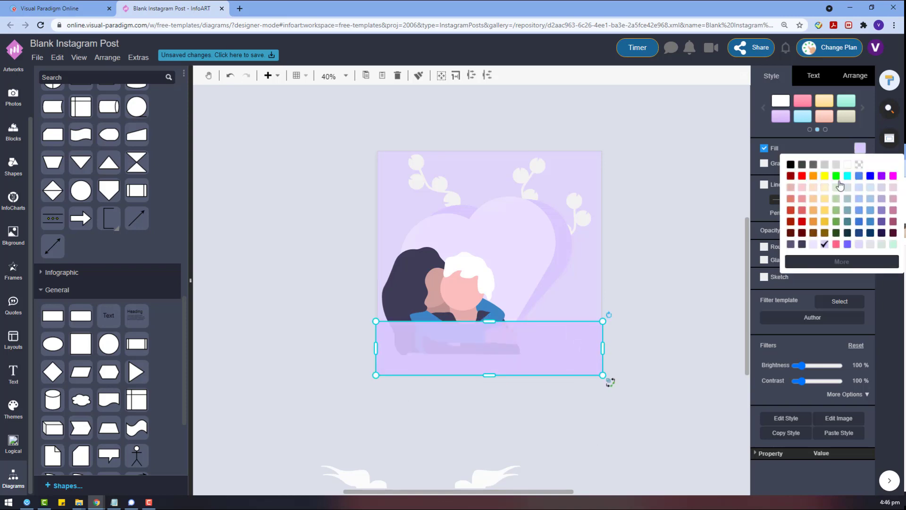
pyautogui.click(847, 165)
pyautogui.moveTo(488, 321); pyautogui.dragTo(489, 349)
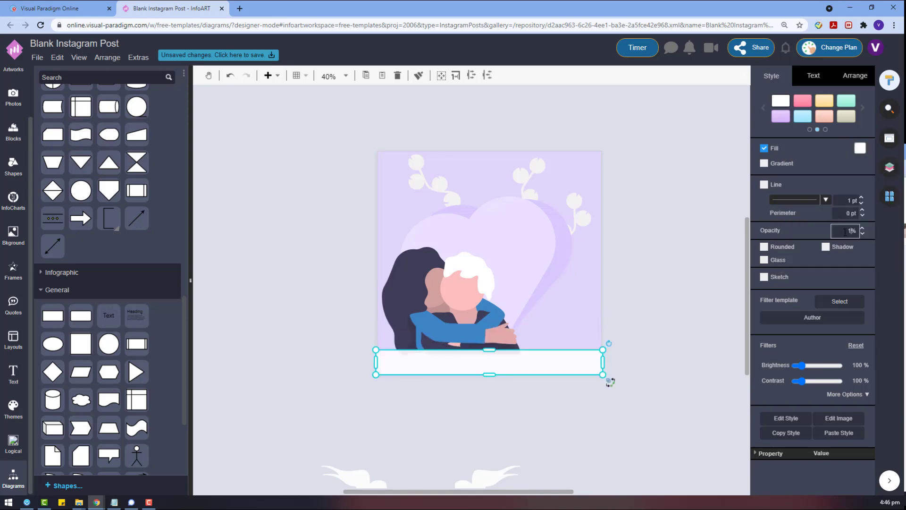
# Duplicate the white band, fill the copy light purple and place it below the page
pyautogui.moveTo(497, 364); pyautogui.dragTo(616, 378)
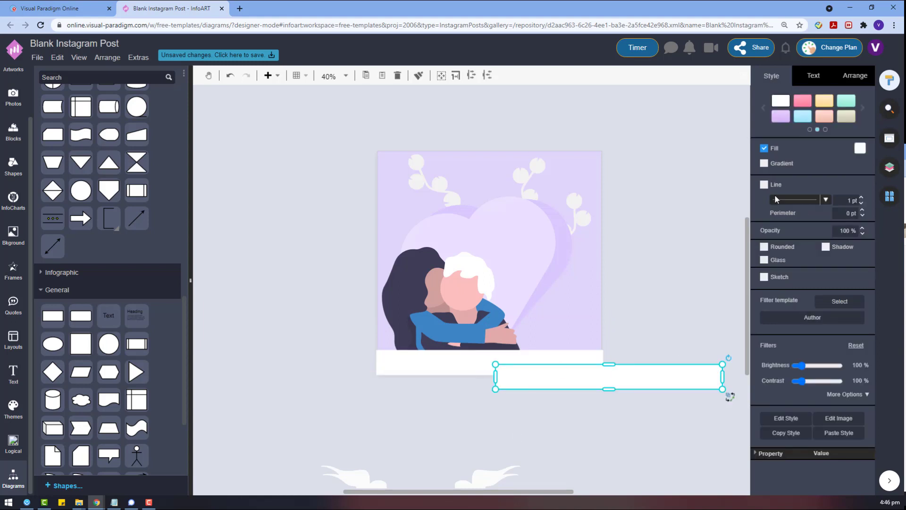
pyautogui.click(859, 148)
pyautogui.click(826, 245)
pyautogui.moveTo(562, 366); pyautogui.dragTo(543, 412)
# Move the hugging couple up slightly and raise the white band's upper edge
pyautogui.moveTo(479, 281); pyautogui.dragTo(481, 273)
pyautogui.click(493, 366)
pyautogui.moveTo(491, 350); pyautogui.dragTo(490, 345)
pyautogui.click(616, 406)
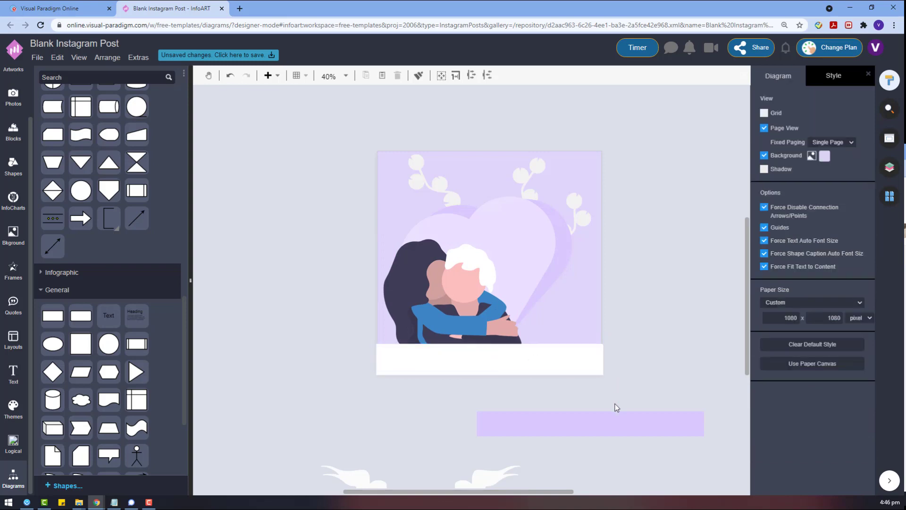
# Place the light purple band along the page's bottom edge with the white band above it and line the two up
pyautogui.click(609, 418)
pyautogui.moveTo(590, 409); pyautogui.dragTo(526, 373)
pyautogui.click(526, 386)
pyautogui.click(517, 370)
pyautogui.click(629, 388)
pyautogui.moveTo(632, 393); pyautogui.dragTo(343, 325)
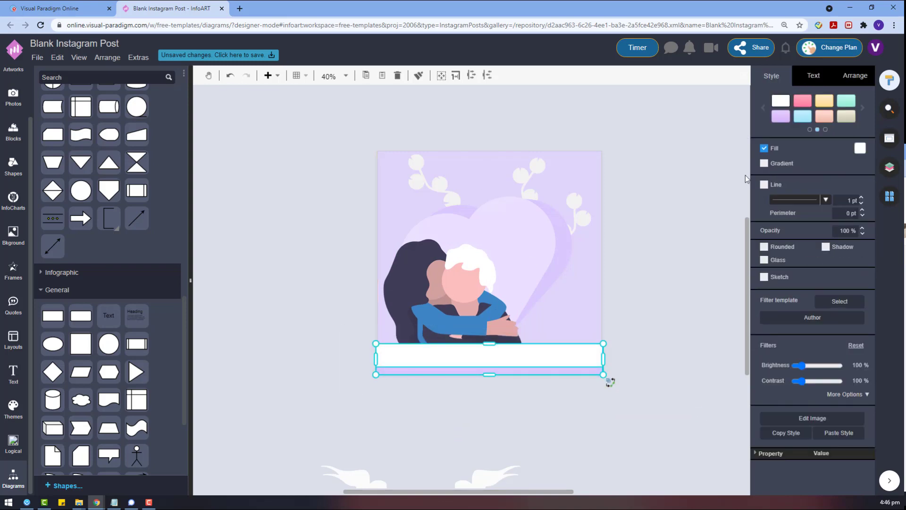
pyautogui.click(856, 76)
pyautogui.click(785, 365)
pyautogui.click(656, 375)
# Delete the white banner ribbon below the page
pyautogui.scroll(-2, 595, 393)
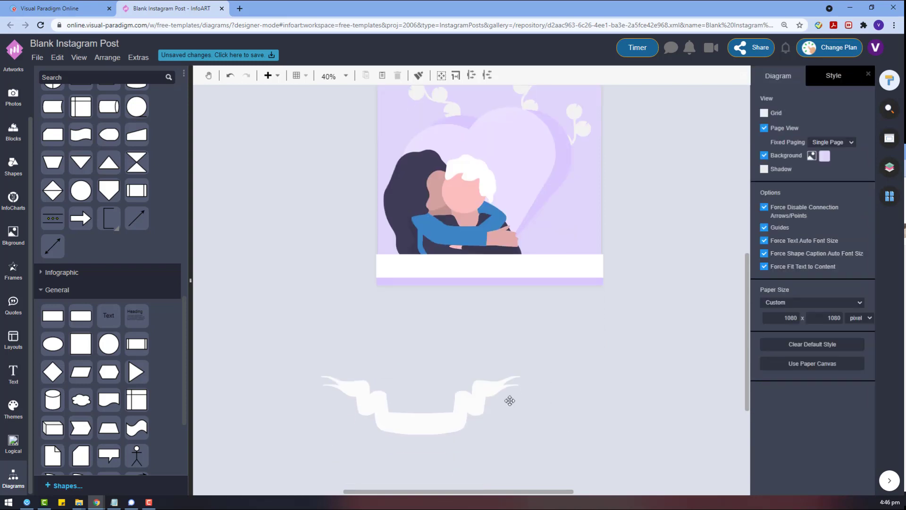
pyautogui.click(477, 398)
pyautogui.press('Delete')
pyautogui.scroll(1, 481, 275)
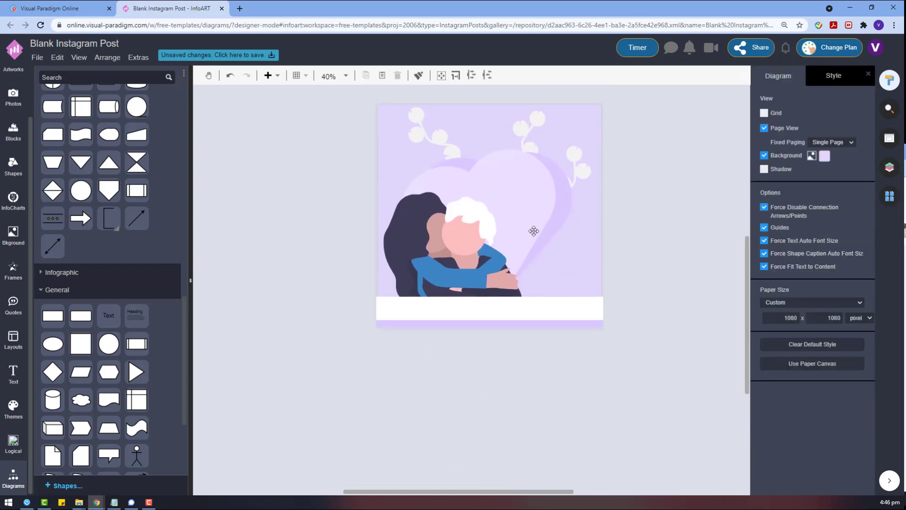
pyautogui.scroll(1, 534, 232)
# Try a custom dark gray-blue shade for the hugging couple's dark hair and clothing
pyautogui.click(473, 247)
pyautogui.click(771, 80)
pyautogui.click(768, 116)
pyautogui.click(823, 229)
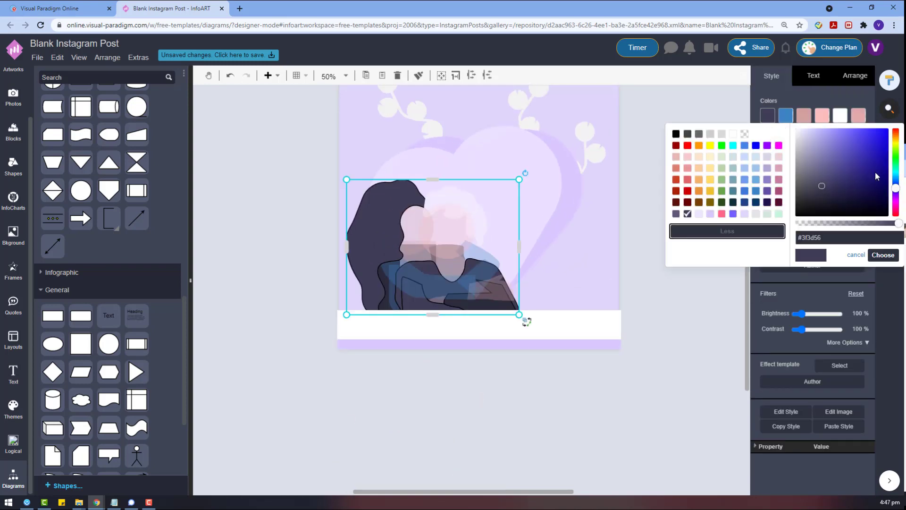
pyautogui.click(896, 181)
pyautogui.click(883, 254)
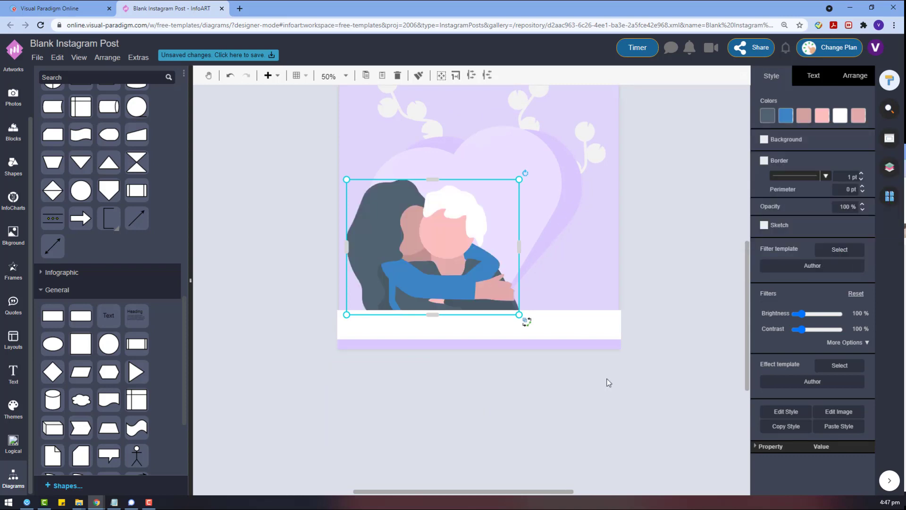
pyautogui.click(548, 389)
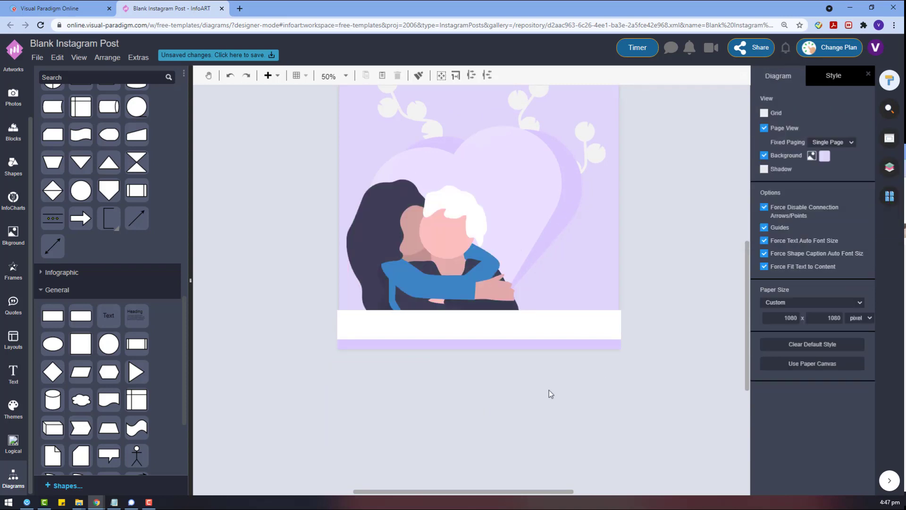
# Shrink the hugging couple slightly from its upper-left corner so it still rests on the white band
pyautogui.scroll(2, 446, 237)
pyautogui.click(461, 323)
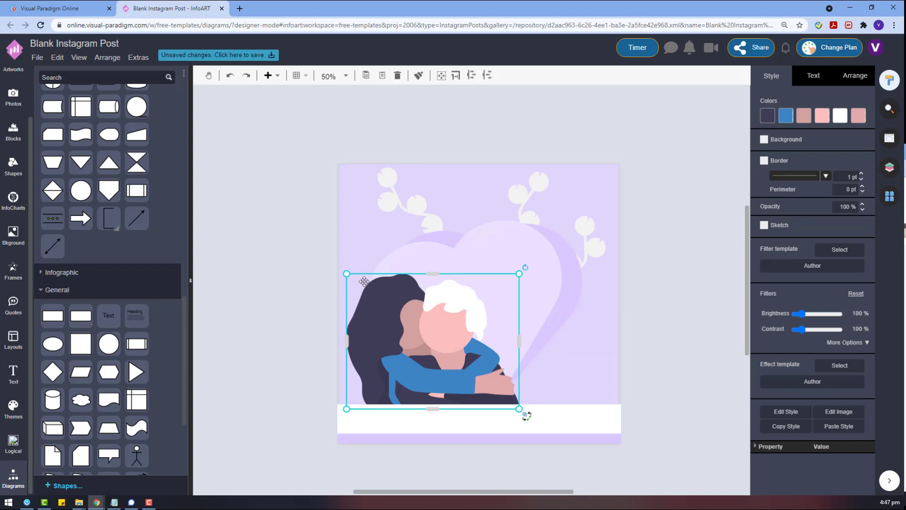
pyautogui.click(344, 271)
pyautogui.click(378, 293)
pyautogui.moveTo(347, 274); pyautogui.dragTo(366, 289)
pyautogui.moveTo(450, 345); pyautogui.dragTo(450, 345)
# Trim the left ends of the white and light purple bands to the page's left edge
pyautogui.click(554, 427)
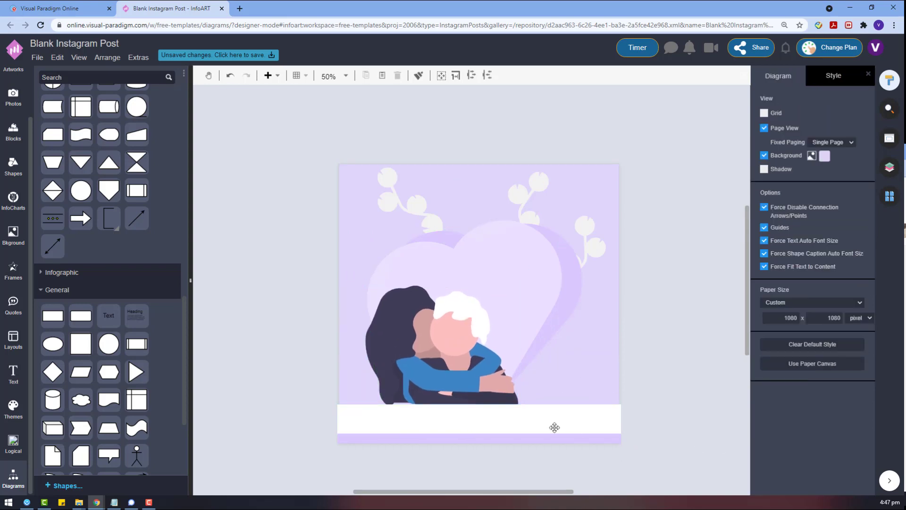
pyautogui.keyDown('shift'); pyautogui.click(476, 438); pyautogui.keyUp('shift')
pyautogui.scroll(-3, 501, 431)
pyautogui.scroll(3, 279, 350)
pyautogui.scroll(4, 375, 213)
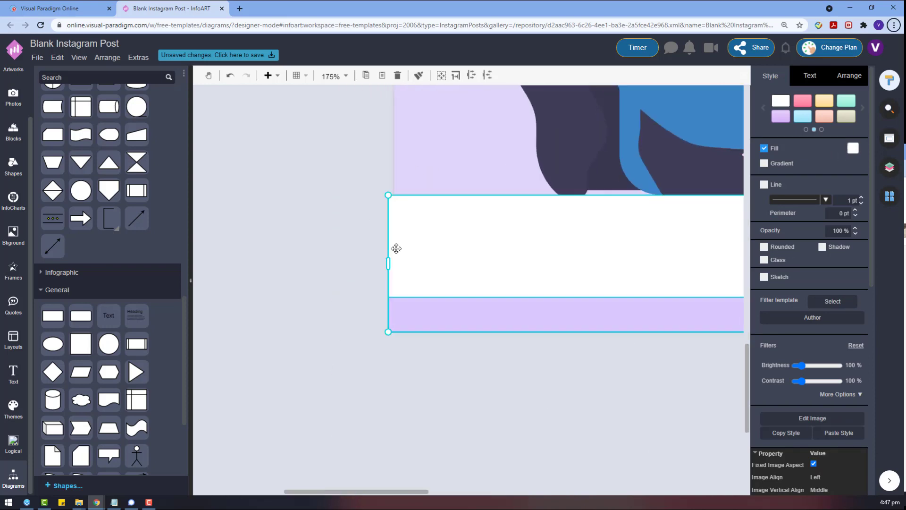
pyautogui.moveTo(389, 264); pyautogui.dragTo(395, 265)
pyautogui.click(326, 268)
# Trim the right ends of the white and light purple bands to the page's right edge
pyautogui.scroll(-7, 326, 268)
pyautogui.scroll(5, 556, 225)
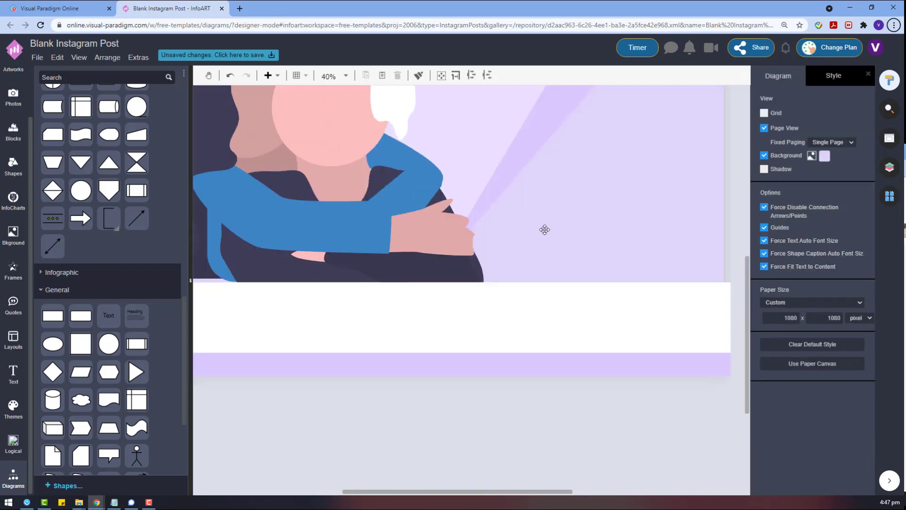
pyautogui.click(673, 314)
pyautogui.keyDown('shift'); pyautogui.click(655, 359); pyautogui.keyUp('shift')
pyautogui.moveTo(730, 329); pyautogui.dragTo(722, 329)
pyautogui.click(701, 400)
pyautogui.click(704, 331)
pyautogui.keyDown('shift'); pyautogui.click(712, 358); pyautogui.keyUp('shift')
pyautogui.click(662, 395)
pyautogui.scroll(-5, 662, 395)
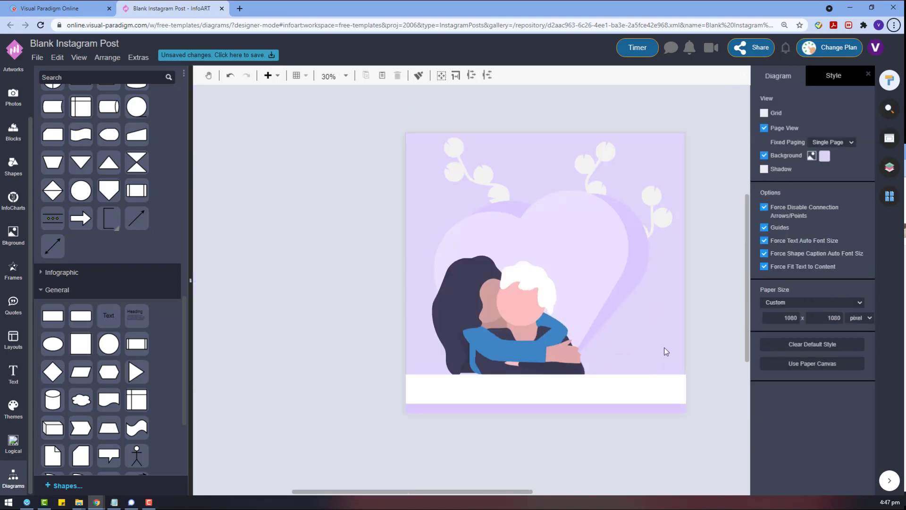
# Shrink the hugging couple slightly more and reposition it against the white band's upper edge
pyautogui.click(543, 307)
pyautogui.moveTo(587, 255); pyautogui.dragTo(575, 264)
pyautogui.moveTo(521, 311); pyautogui.dragTo(508, 305)
pyautogui.click(561, 405)
pyautogui.click(508, 406)
pyautogui.scroll(6, 506, 400)
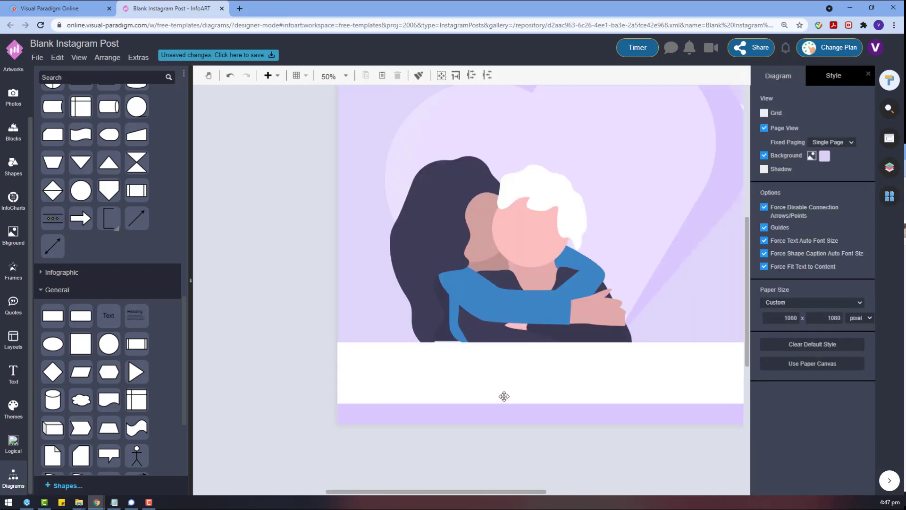
pyautogui.moveTo(476, 331); pyautogui.dragTo(478, 333)
pyautogui.scroll(-8, 525, 371)
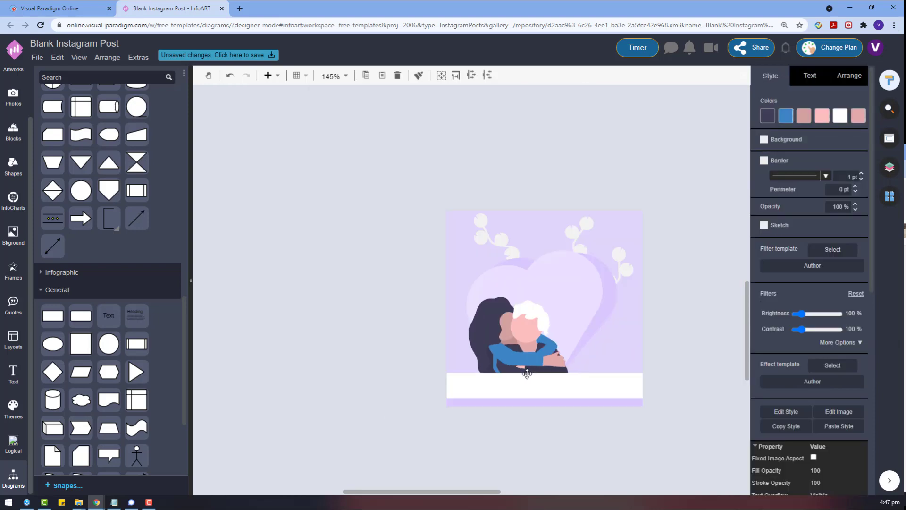
# Select the white and light purple bottom bands together and apply an arrangement option to them
pyautogui.click(657, 395)
pyautogui.scroll(2, 656, 395)
pyautogui.moveTo(680, 435); pyautogui.dragTo(308, 349)
pyautogui.rightClick(542, 385)
pyautogui.moveTo(646, 426)
pyautogui.click(728, 429)
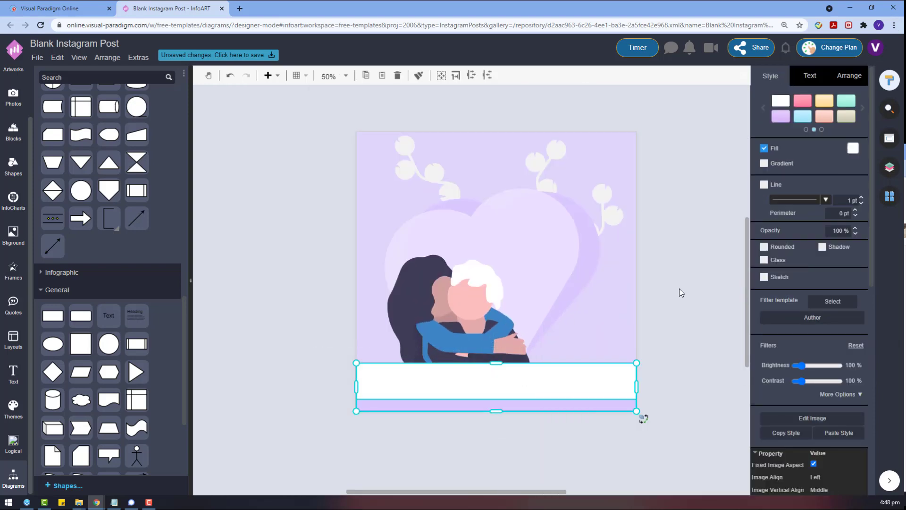
# Add a text element just below the page and widen it so its text fits on one line
pyautogui.click(674, 290)
pyautogui.doubleClick(394, 447)
pyautogui.click(457, 468)
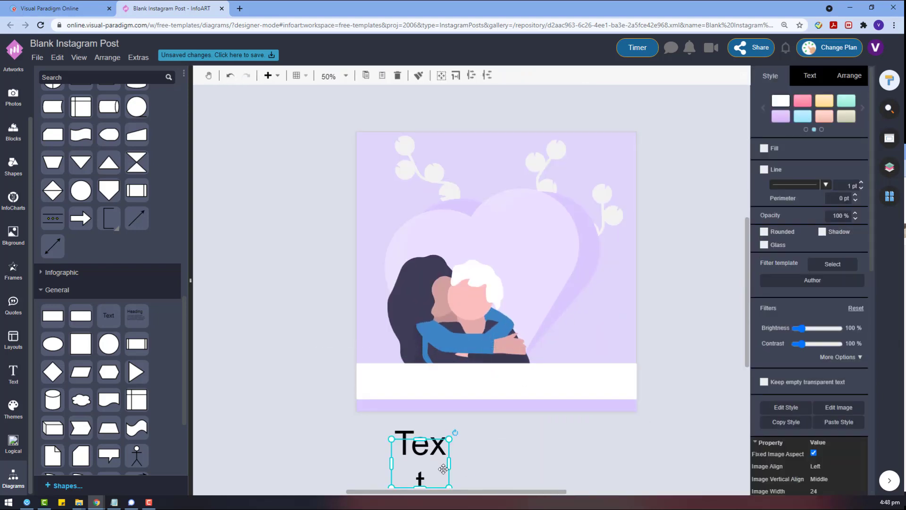
pyautogui.click(797, 78)
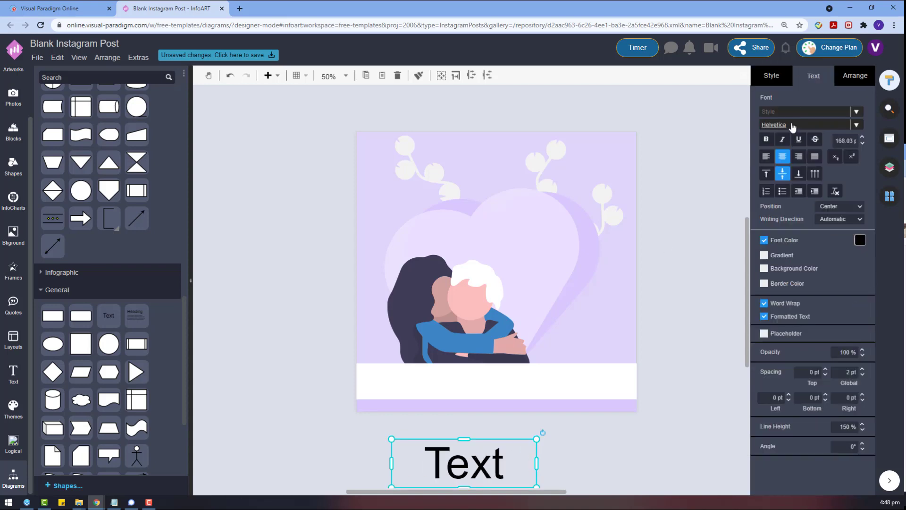
# Replace the placeholder text with the quote “Grandparents hold our tiny hands for just a little while, but our hearts forever.”
pyautogui.doubleClick(500, 455)
pyautogui.scroll(-3, 720, 319)
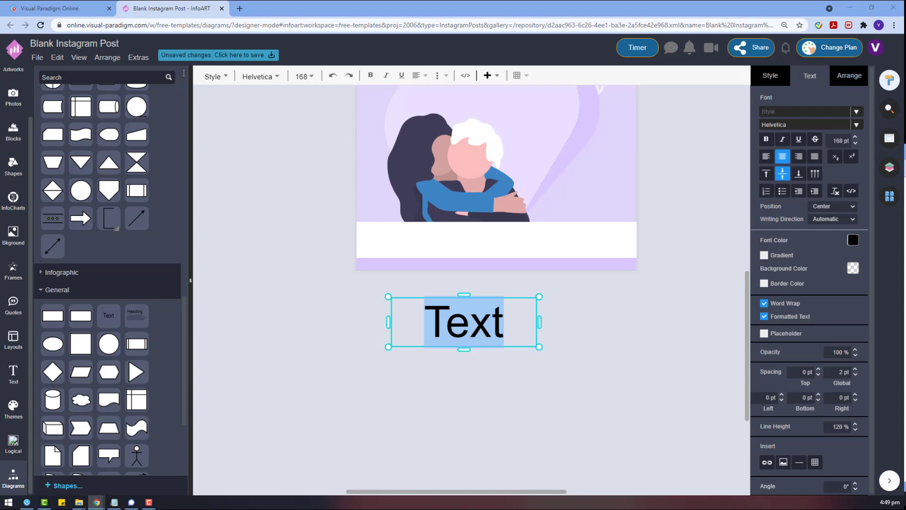
pyautogui.click(487, 364)
pyautogui.doubleClick(506, 316)
pyautogui.write('"Grandparents hold our tiny hands for just a little while, but our hearts forever."')
pyautogui.click(571, 326)
pyautogui.click(475, 298)
# Set the quote's font size to 29 pt and move it onto the white band
pyautogui.doubleClick(847, 142)
pyautogui.write('20')
pyautogui.press('Return')
pyautogui.moveTo(500, 321); pyautogui.dragTo(532, 239)
pyautogui.tripleClick(862, 137)
pyautogui.click(862, 138)
pyautogui.tripleClick(862, 137)
pyautogui.doubleClick(862, 138)
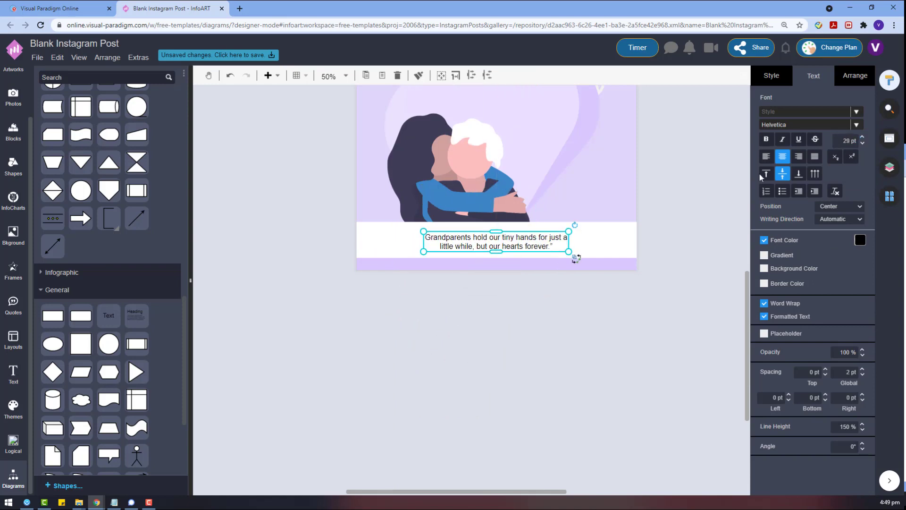
# Scale up the quote on the white band to a font size of about 40 pt
pyautogui.click(536, 337)
pyautogui.scroll(2, 536, 337)
pyautogui.click(537, 336)
pyautogui.moveTo(570, 324); pyautogui.dragTo(621, 318)
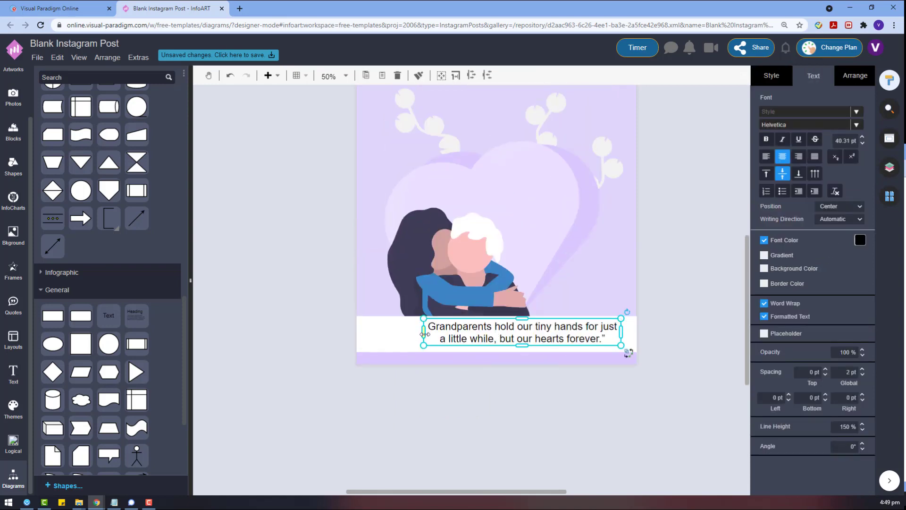
# Try the Dancing Script and Annie Use Your Telescope fonts on the quote
pyautogui.click(821, 124)
pyautogui.click(755, 142)
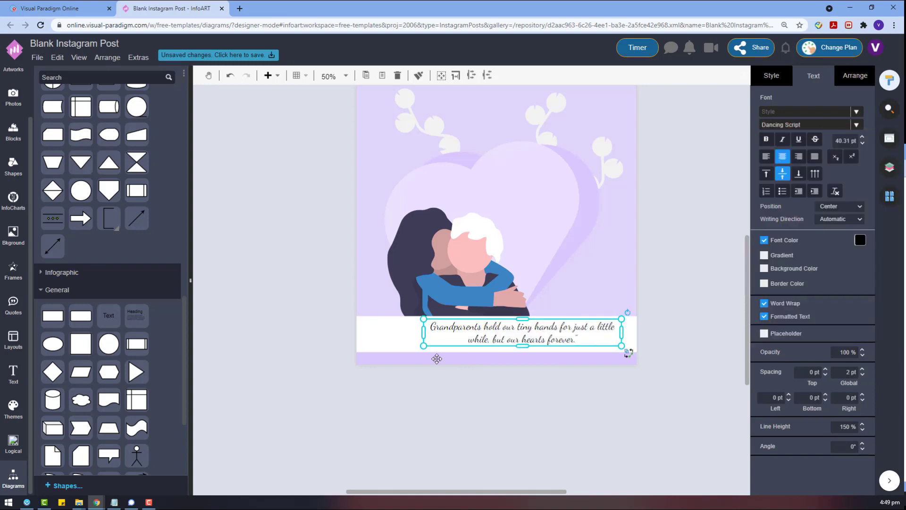
pyautogui.click(824, 125)
pyautogui.write('sc')
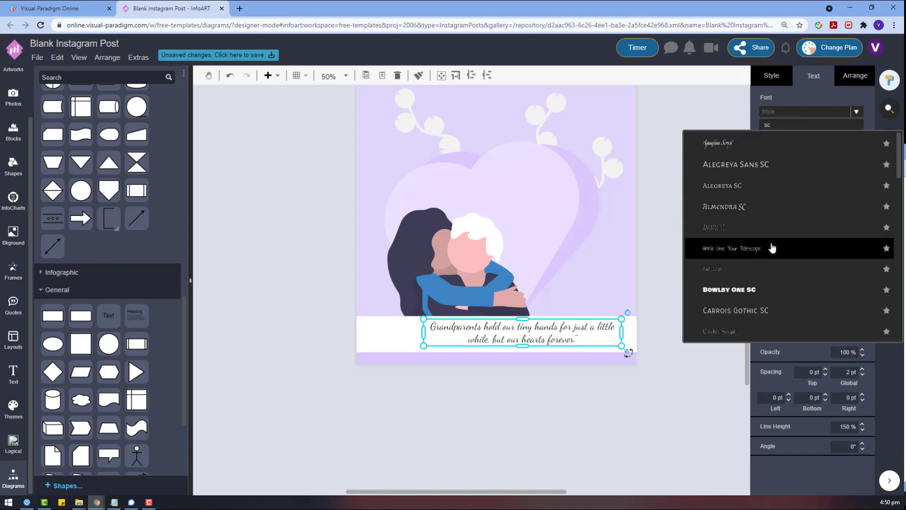
pyautogui.click(772, 249)
# Color the quote light purple and widen its box to a single line starting near the white band's left end
pyautogui.click(860, 241)
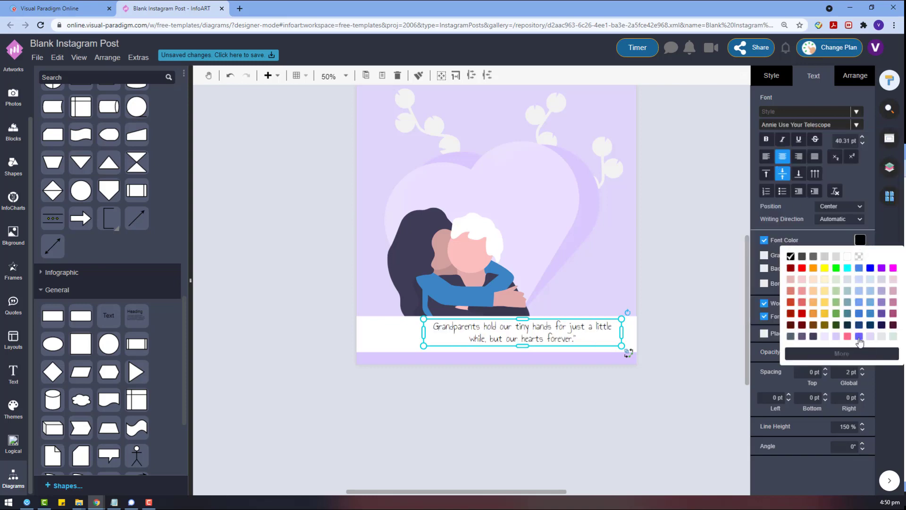
pyautogui.click(836, 336)
pyautogui.moveTo(423, 332); pyautogui.dragTo(321, 333)
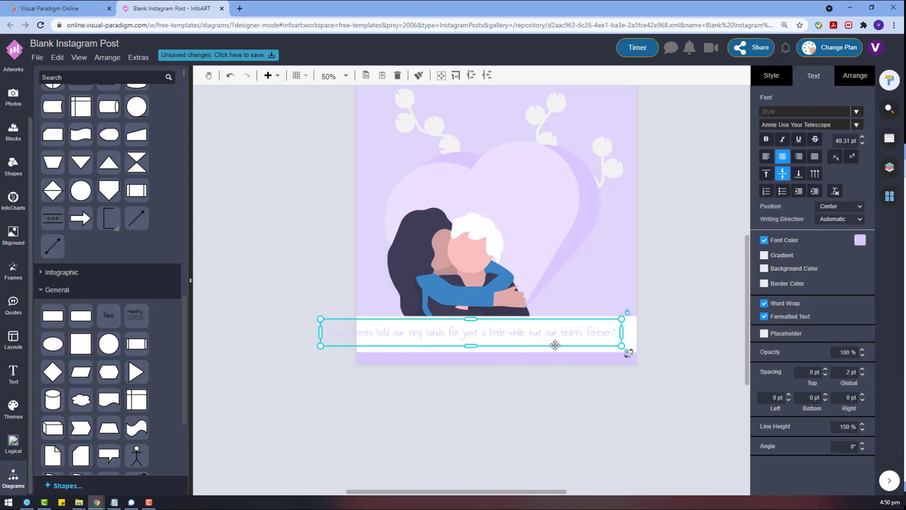
pyautogui.click(670, 280)
pyautogui.moveTo(526, 332); pyautogui.dragTo(568, 334)
# Change the quote's font to Amatic SC
pyautogui.click(821, 125)
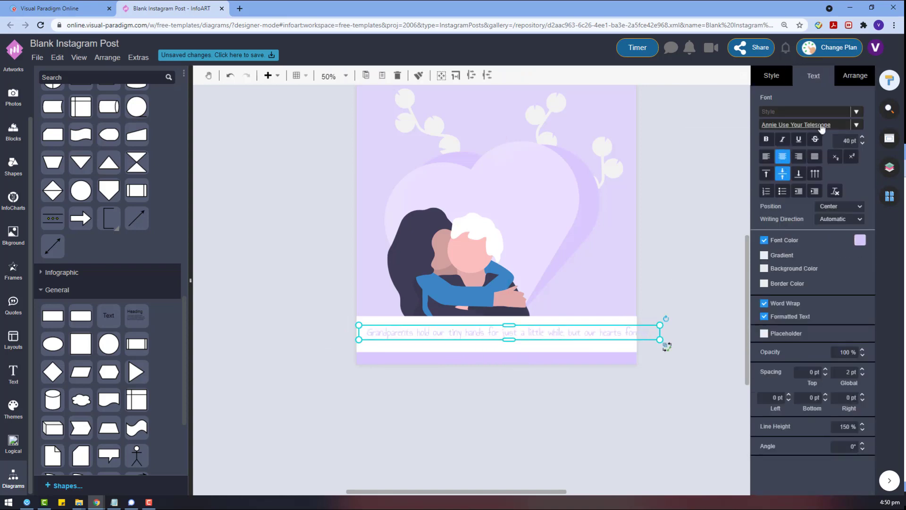
pyautogui.write('ama')
pyautogui.click(760, 165)
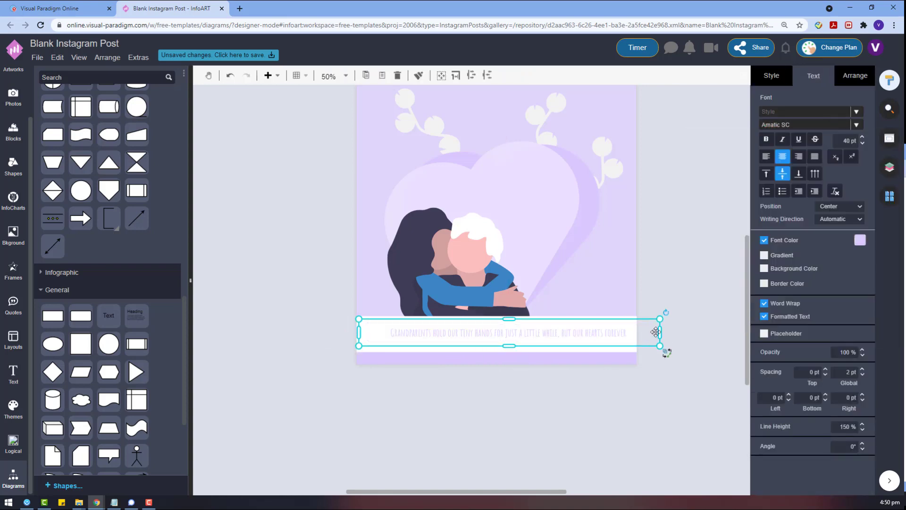
# Narrow the quote's text box to fit inside the white band and set its font size to 45 pt
pyautogui.moveTo(656, 332); pyautogui.dragTo(630, 332)
pyautogui.click(863, 142)
pyautogui.click(862, 142)
pyautogui.click(863, 142)
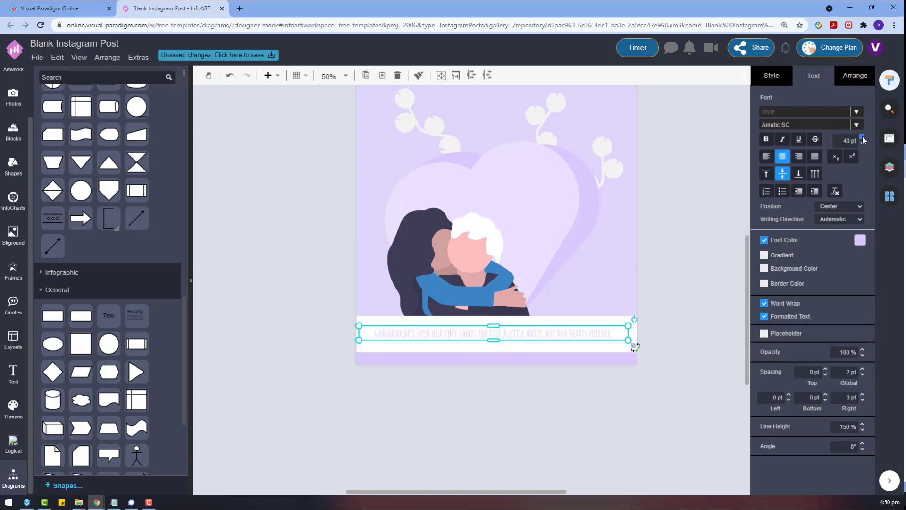
pyautogui.click(578, 398)
pyautogui.click(506, 335)
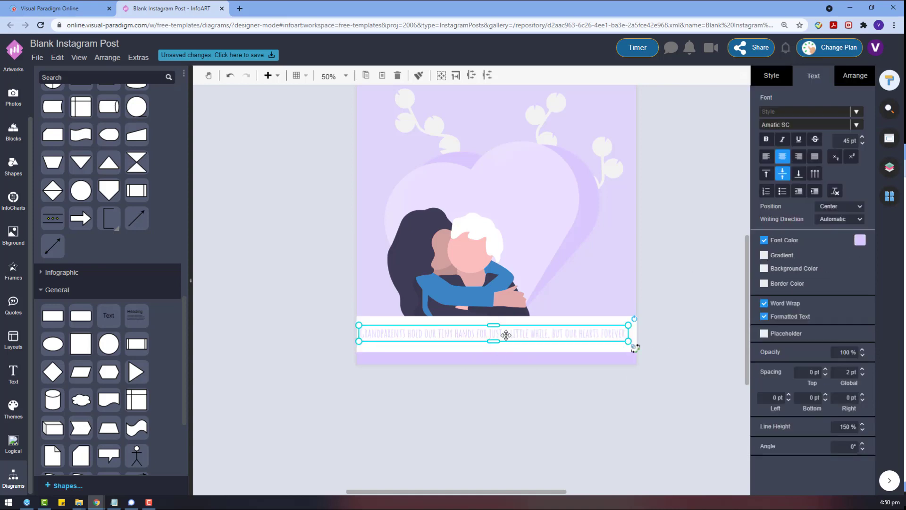
# Replace the quote in the white band with "the best grandma in the world"
pyautogui.doubleClick(536, 335)
pyautogui.click(560, 378)
pyautogui.click(559, 328)
pyautogui.doubleClick(436, 329)
pyautogui.press('BackSpace')
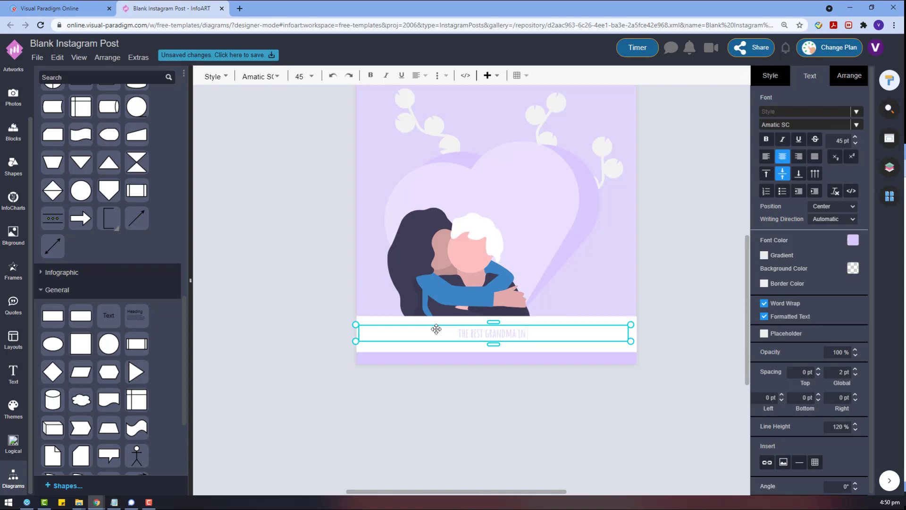
pyautogui.click(549, 328)
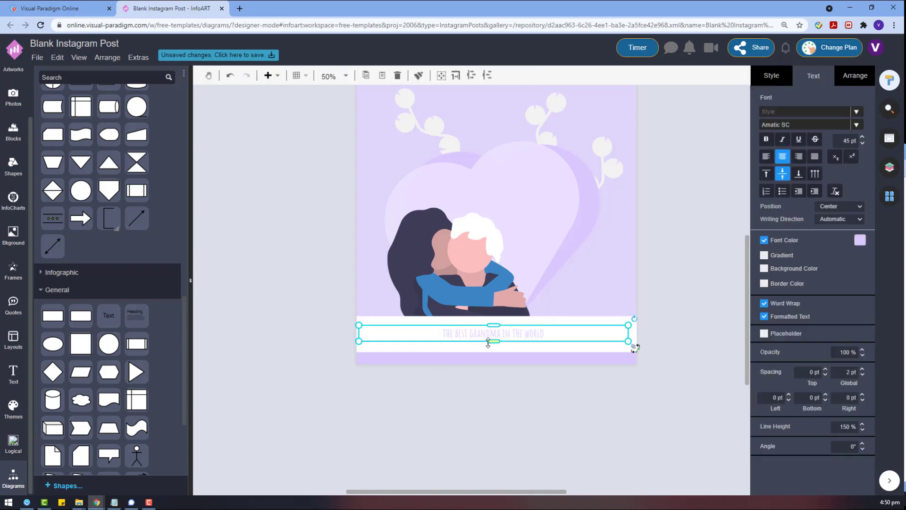
# Color the caption blue, make it bold, and compare it with the blue sleeve in the couple illustration
pyautogui.click(860, 241)
pyautogui.click(863, 320)
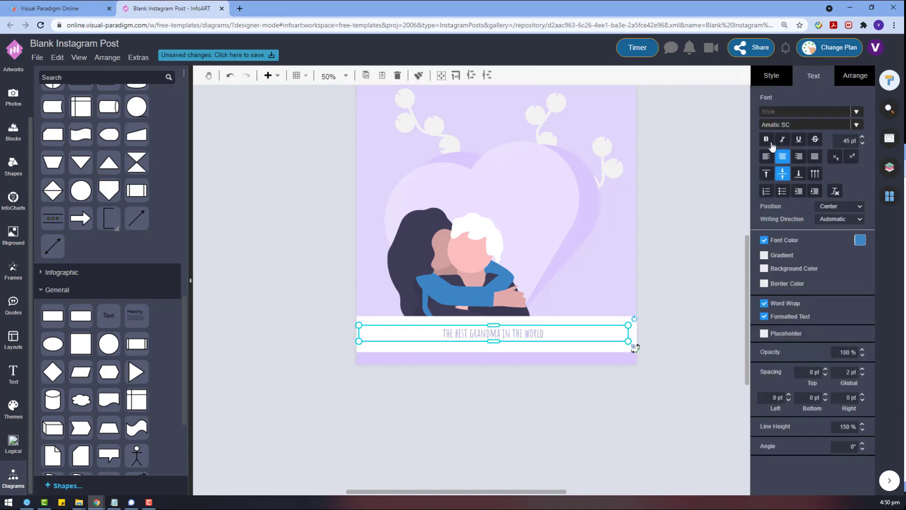
pyautogui.click(505, 312)
pyautogui.click(785, 115)
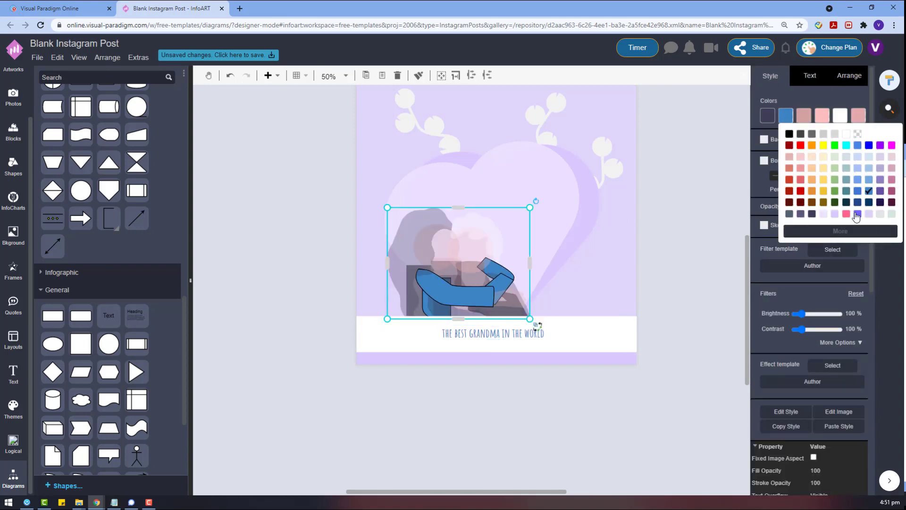
pyautogui.click(496, 330)
# Try the Alfa Slab One and Allerta fonts on the caption
pyautogui.click(812, 79)
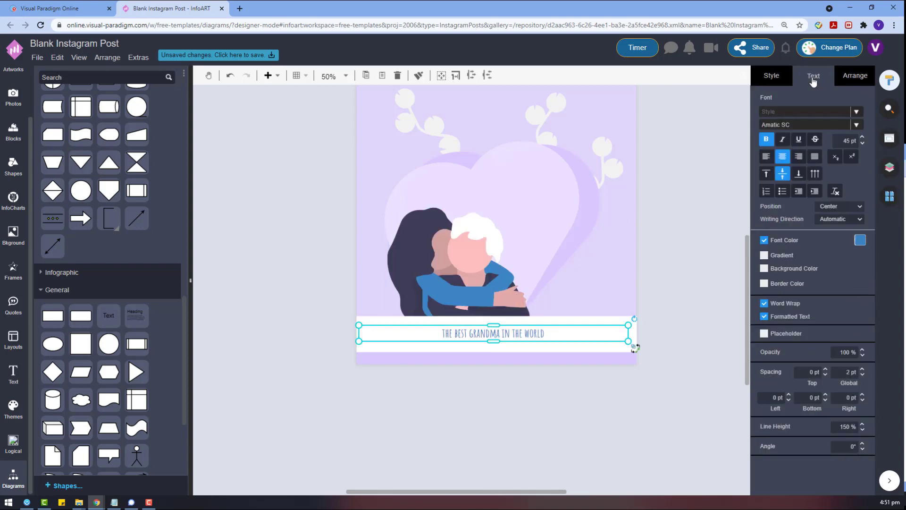
pyautogui.click(810, 125)
pyautogui.scroll(-2, 741, 278)
pyautogui.click(765, 266)
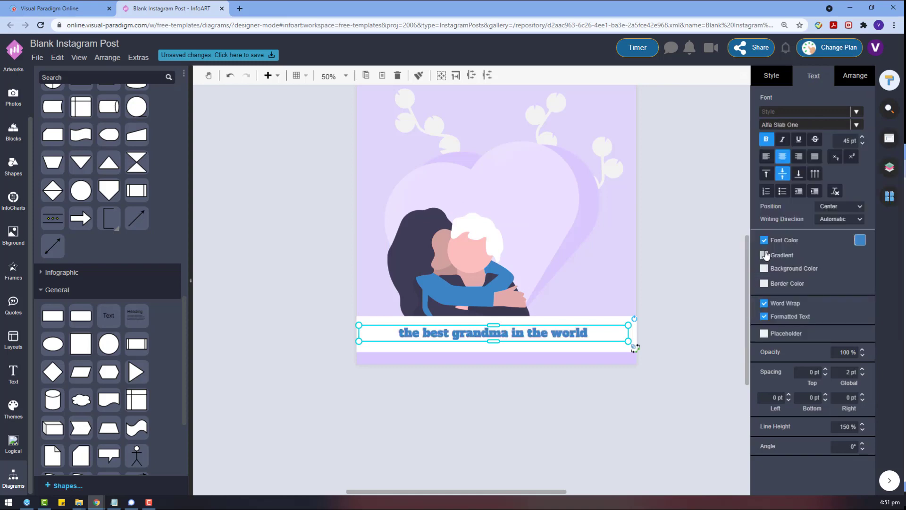
pyautogui.click(796, 125)
pyautogui.click(733, 296)
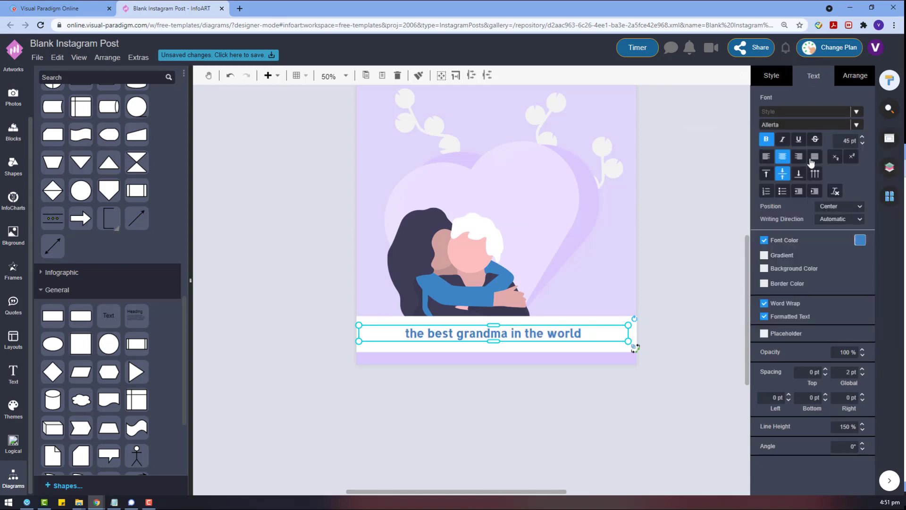
# Try the Almendra SC and Archivo Black fonts on the caption
pyautogui.click(810, 125)
pyautogui.scroll(2, 737, 277)
pyautogui.scroll(-6, 737, 276)
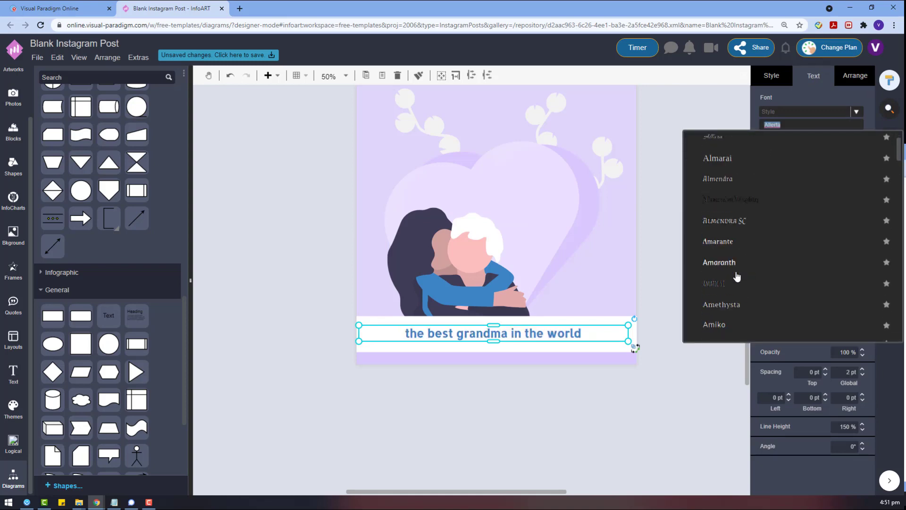
pyautogui.click(756, 175)
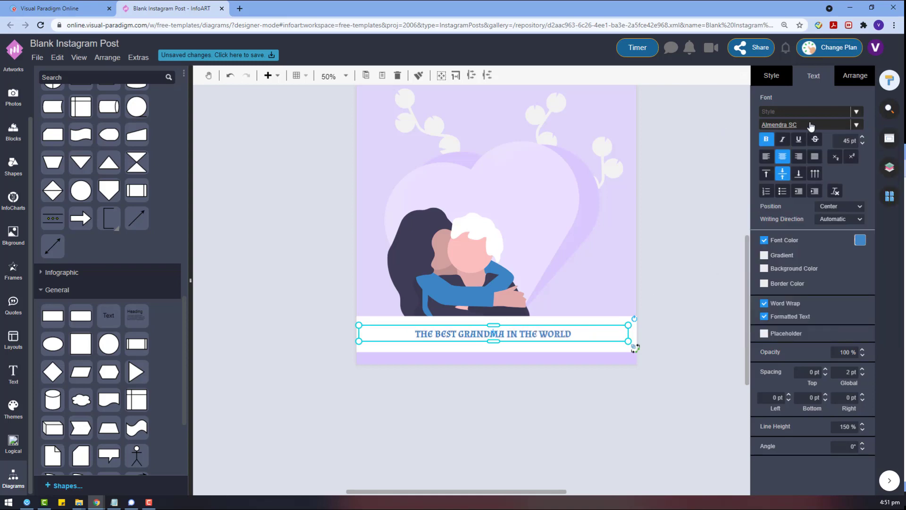
pyautogui.click(810, 125)
pyautogui.scroll(-6, 728, 239)
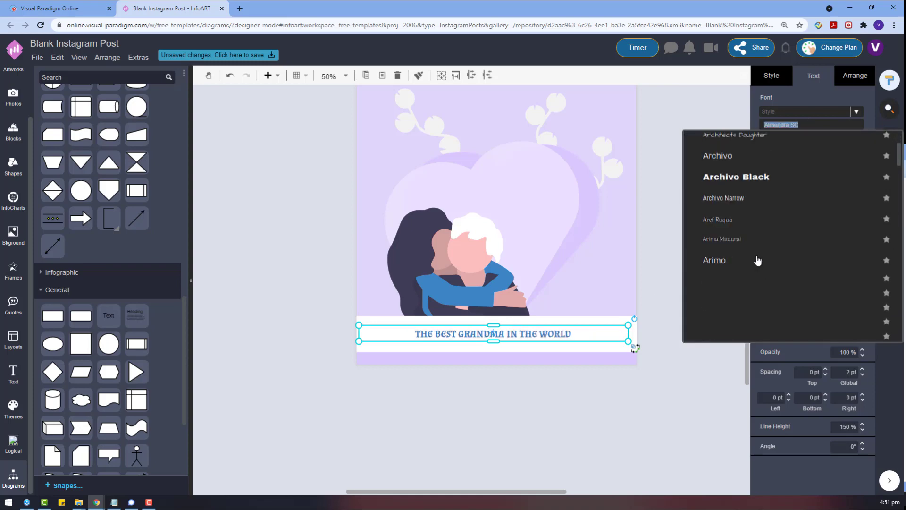
pyautogui.scroll(-1, 757, 260)
pyautogui.click(736, 135)
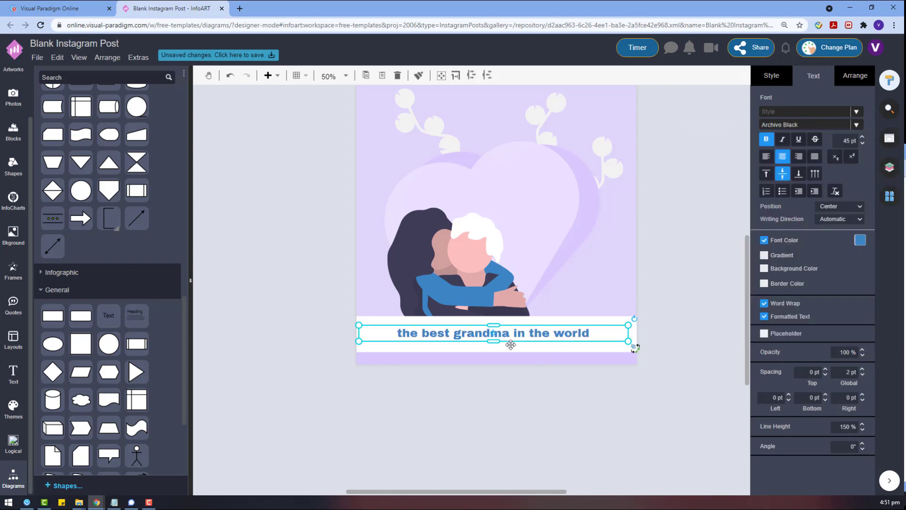
# Try the Revalia and Amarante fonts on the caption
pyautogui.click(793, 128)
pyautogui.moveTo(900, 146); pyautogui.dragTo(900, 276)
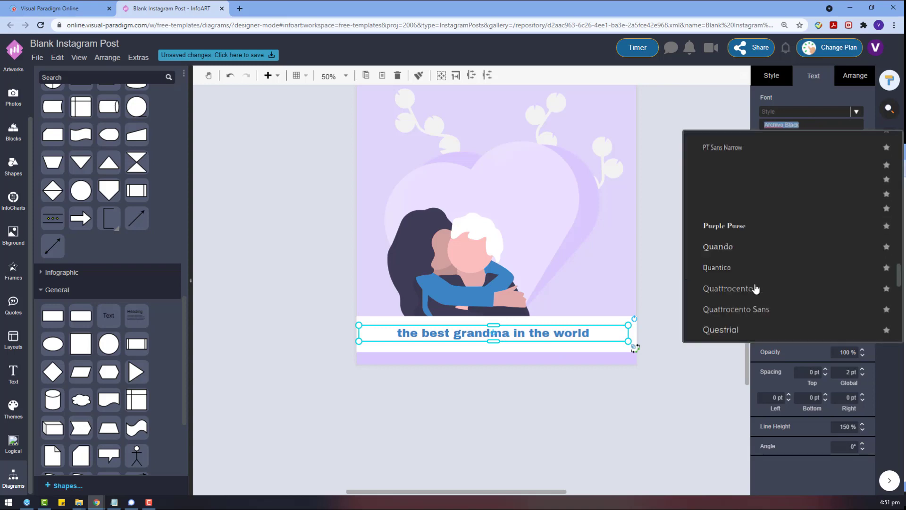
pyautogui.scroll(-6, 774, 279)
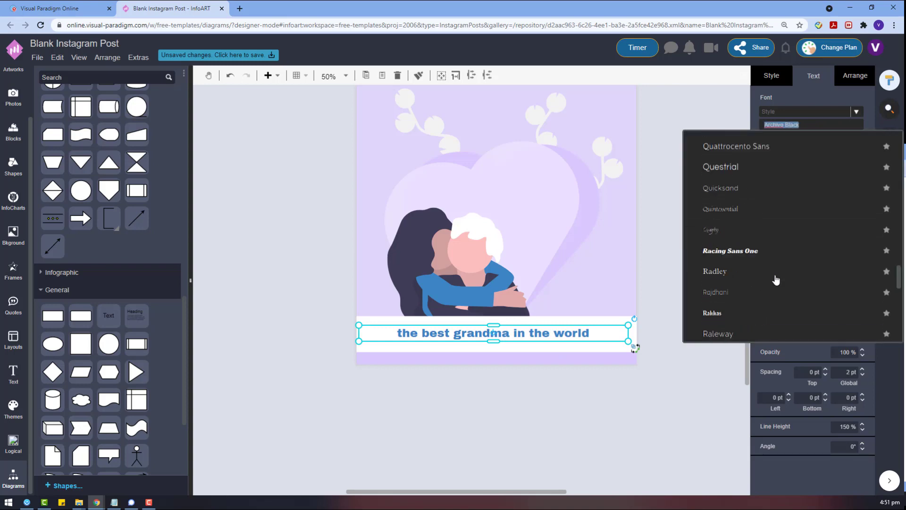
pyautogui.scroll(-5, 774, 279)
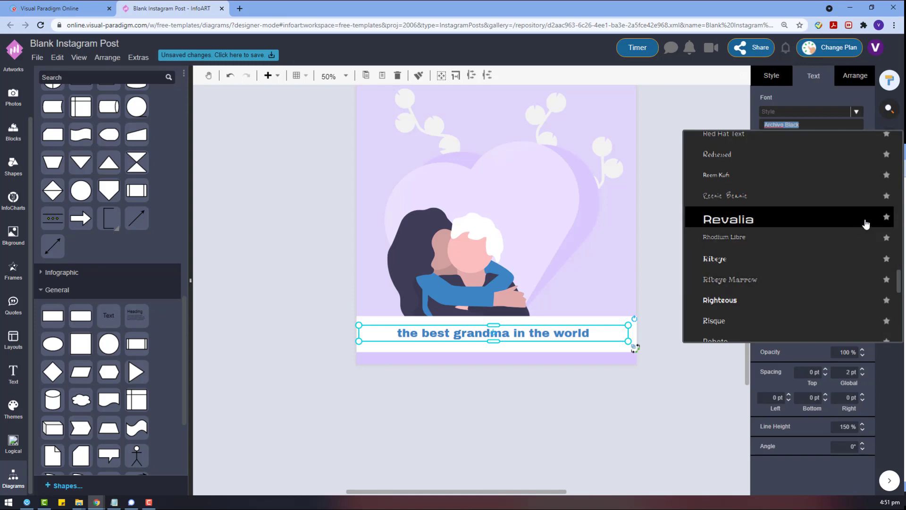
pyautogui.click(870, 219)
pyautogui.click(834, 127)
pyautogui.write('a')
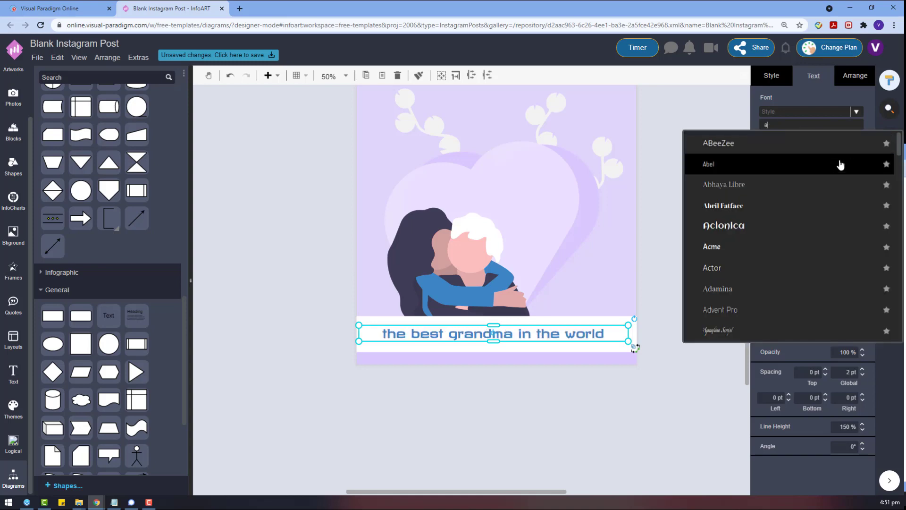
pyautogui.write('ma')
pyautogui.click(806, 148)
# Set the caption's font to Amatic SC and its size to 75 pt
pyautogui.click(813, 124)
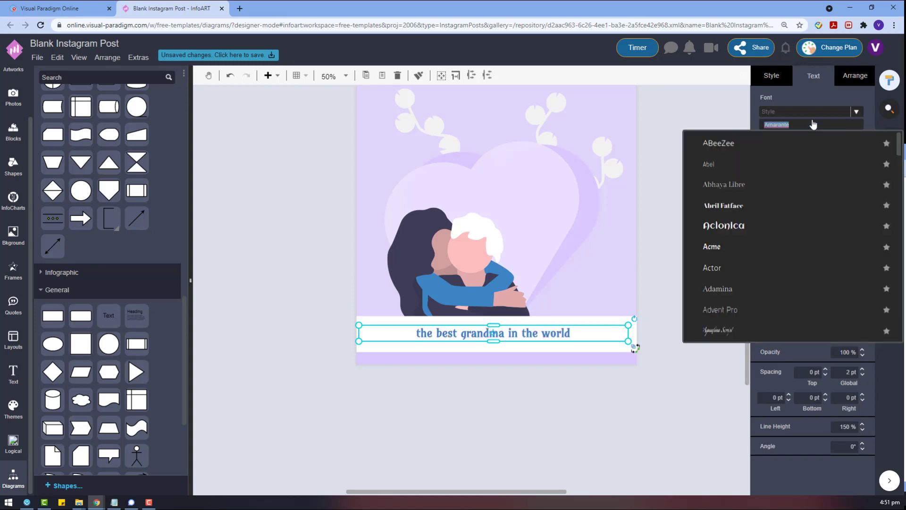
pyautogui.write('ama')
pyautogui.click(768, 191)
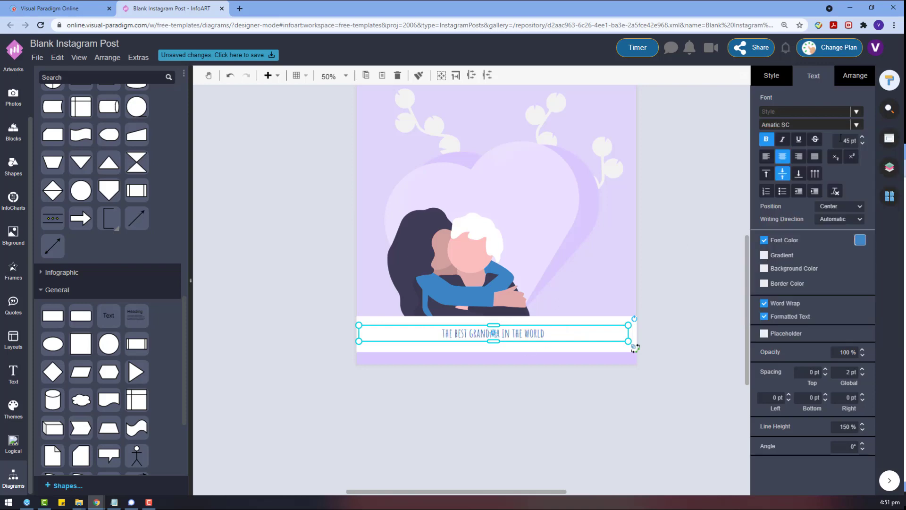
pyautogui.click(863, 137)
pyautogui.click(863, 137)
pyautogui.click(863, 137)
pyautogui.click(862, 137)
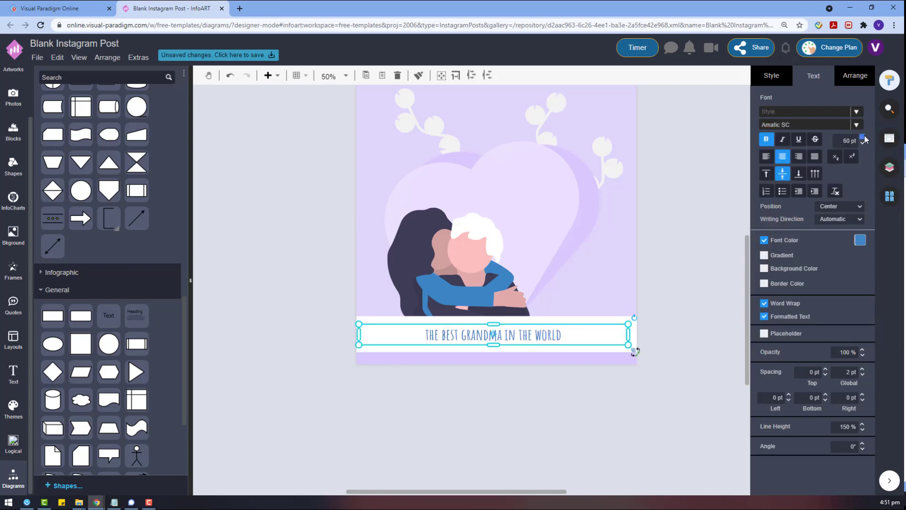
pyautogui.click(863, 137)
pyautogui.click(863, 137)
pyautogui.click(862, 136)
# Color the caption the dark shade used for the hair in the couple illustration
pyautogui.click(442, 225)
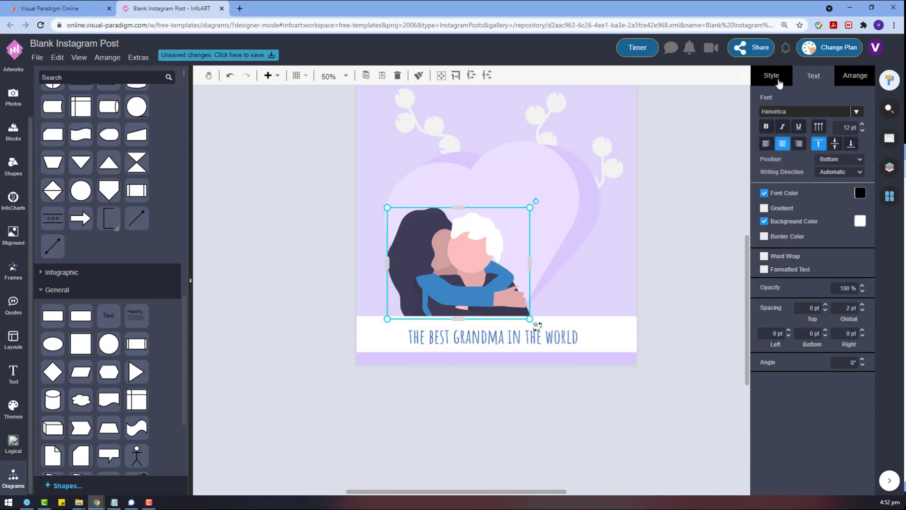
pyautogui.click(778, 81)
pyautogui.click(561, 337)
pyautogui.click(819, 79)
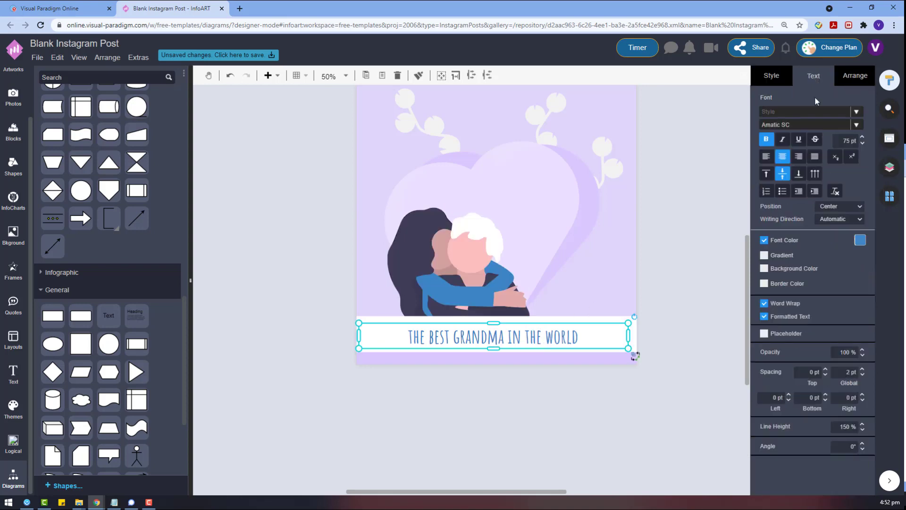
pyautogui.click(860, 240)
pyautogui.click(803, 342)
# Narrow the caption's text box to fit its text and center it in the white band
pyautogui.moveTo(515, 339); pyautogui.dragTo(518, 336)
pyautogui.click(844, 77)
pyautogui.moveTo(632, 332); pyautogui.dragTo(563, 336)
pyautogui.moveTo(513, 336); pyautogui.dragTo(547, 339)
pyautogui.click(679, 257)
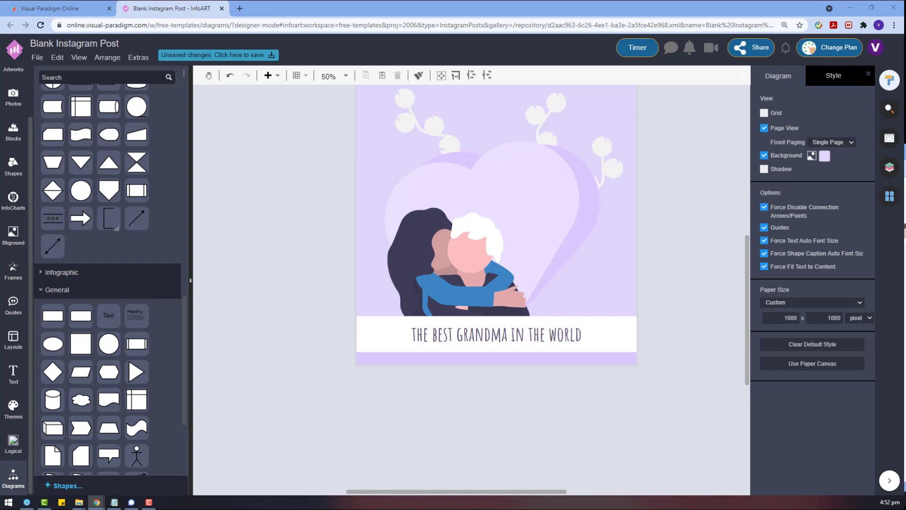
# Move the white berry sprigs slightly up and to the left behind the hearts
pyautogui.scroll(2, 360, 122)
pyautogui.click(541, 206)
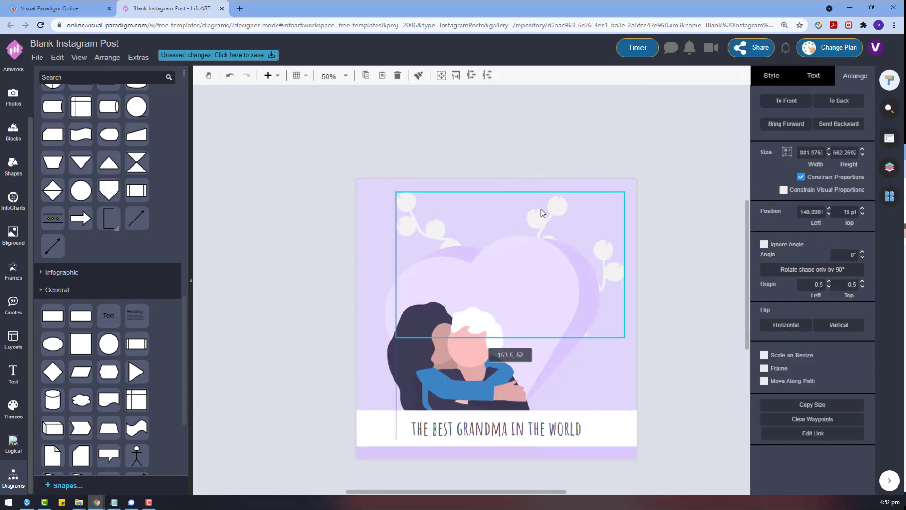
pyautogui.moveTo(552, 217); pyautogui.dragTo(528, 211)
pyautogui.click(692, 268)
# Search the artworks library for "flower" and browse to the blue plant illustrations
pyautogui.click(6, 100)
pyautogui.scroll(2, 7, 104)
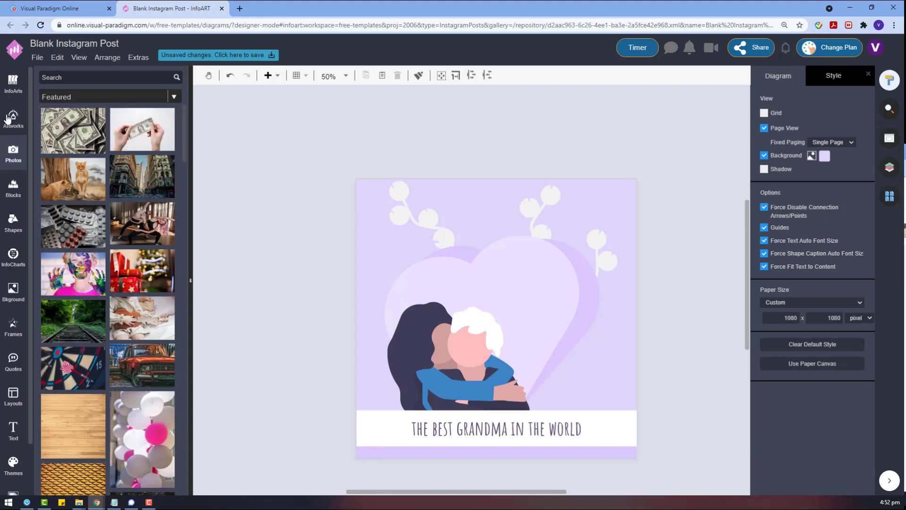
pyautogui.click(10, 118)
pyautogui.doubleClick(60, 78)
pyautogui.write('flower')
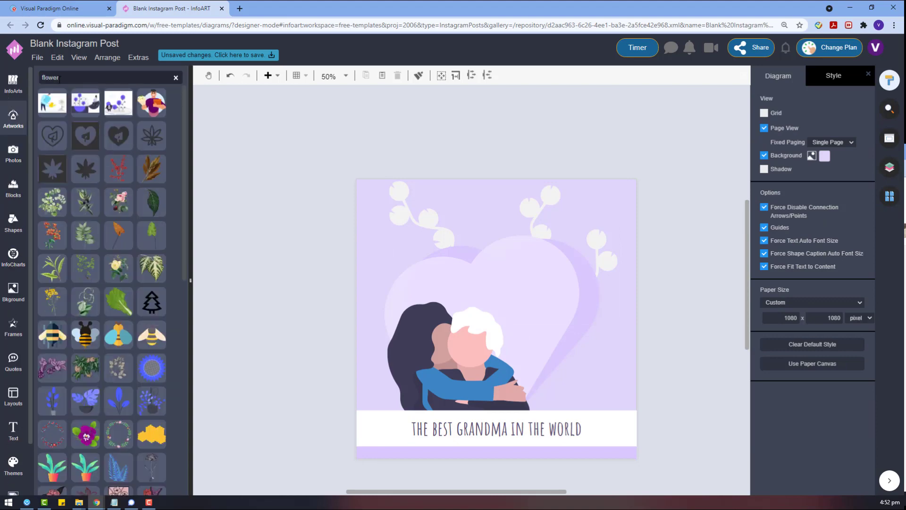
pyautogui.scroll(-15, 70, 308)
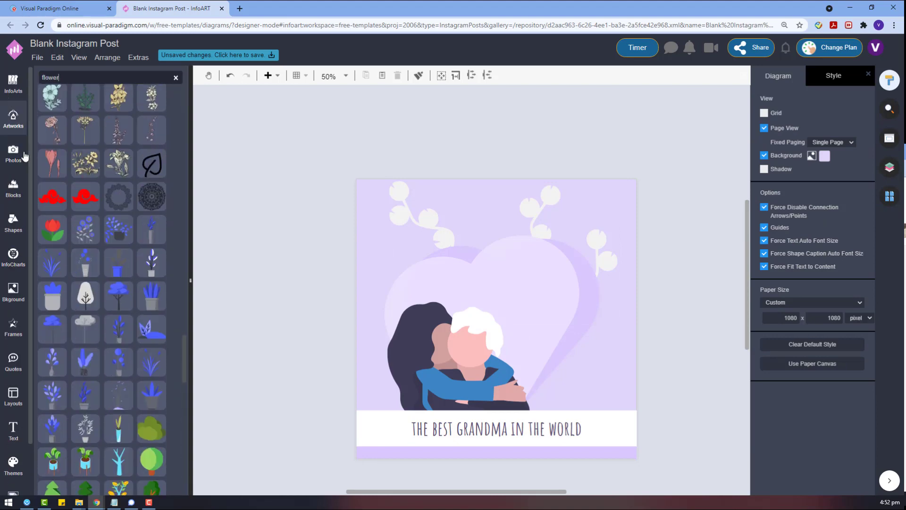
# Add a blue flowering grass plant outside the page and a gray tree with blue leaves at the page's lower right
pyautogui.moveTo(151, 362); pyautogui.dragTo(693, 358)
pyautogui.moveTo(119, 395); pyautogui.dragTo(240, 316)
pyautogui.moveTo(219, 368); pyautogui.dragTo(607, 391)
# Send the blue-leaved tree to the back and enlarge it to about 208 by 391 pt
pyautogui.rightClick(610, 391)
pyautogui.moveTo(628, 418)
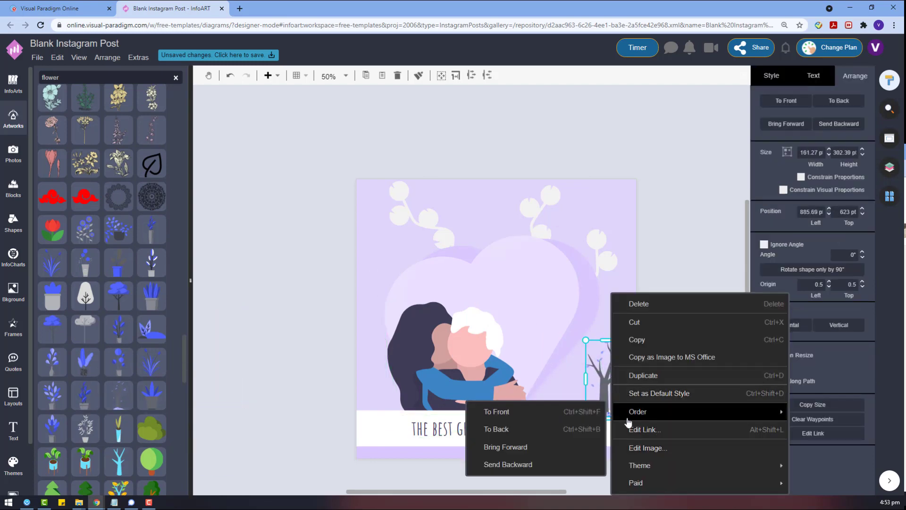
pyautogui.click(567, 428)
pyautogui.moveTo(586, 341); pyautogui.dragTo(573, 317)
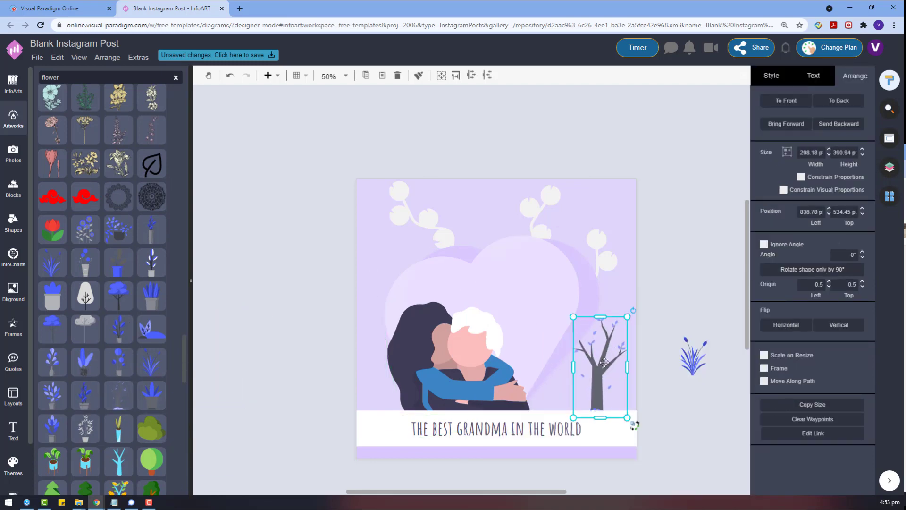
# Try the blue grass plant beside the tree and set a duplicate of the tree outside the page
pyautogui.hotkey('ctrl', 'v')
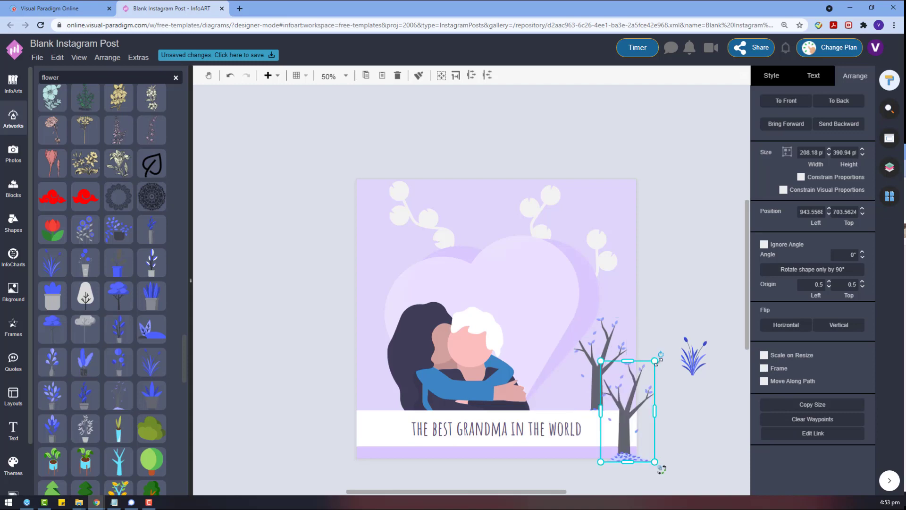
pyautogui.moveTo(693, 361); pyautogui.dragTo(576, 401)
pyautogui.click(640, 404)
pyautogui.moveTo(640, 403); pyautogui.dragTo(692, 380)
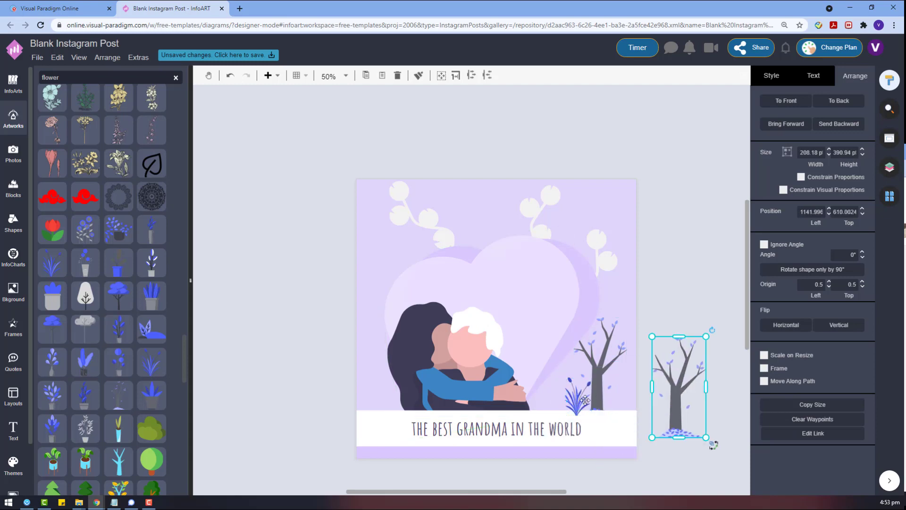
pyautogui.click(585, 400)
# Try a dark bare tree from the artworks outside the page, and delete it together with the spare blue-leaved tree
pyautogui.scroll(-7, 101, 378)
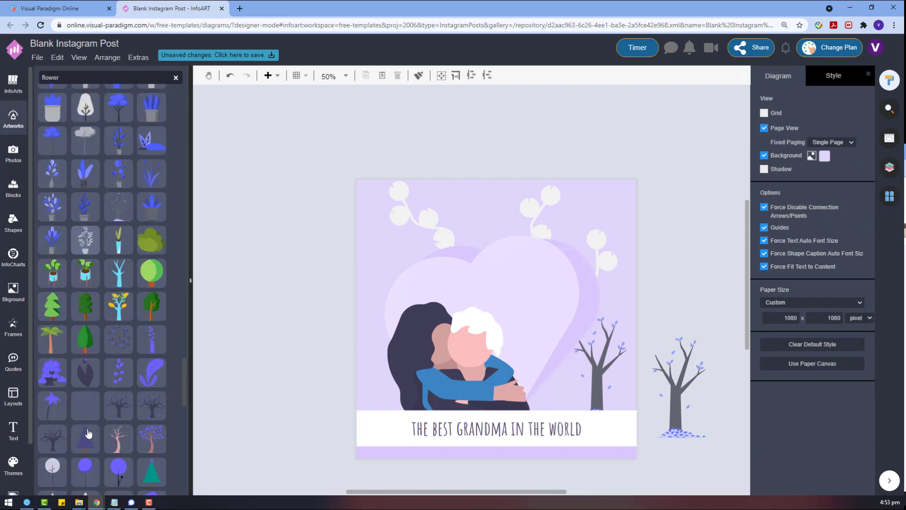
pyautogui.moveTo(118, 265); pyautogui.dragTo(327, 306)
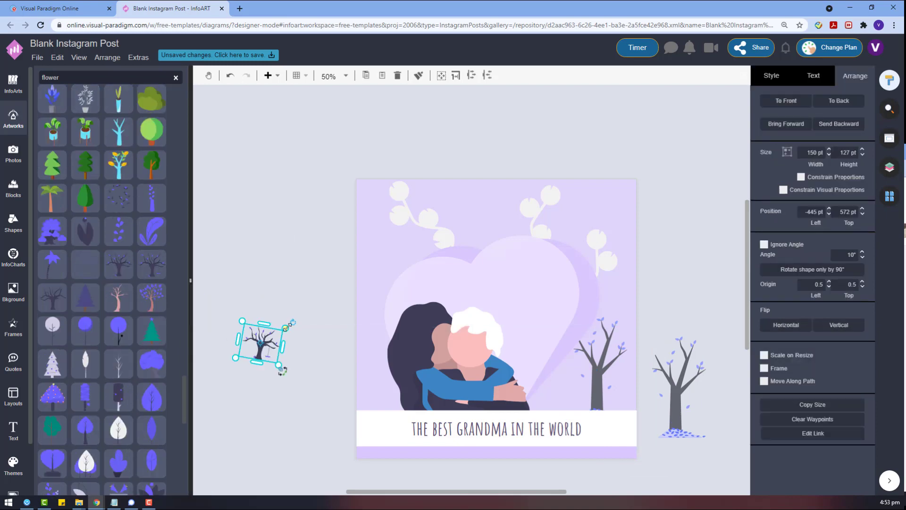
pyautogui.moveTo(282, 329); pyautogui.dragTo(353, 277)
pyautogui.press('Delete')
pyautogui.moveTo(119, 264); pyautogui.dragTo(705, 271)
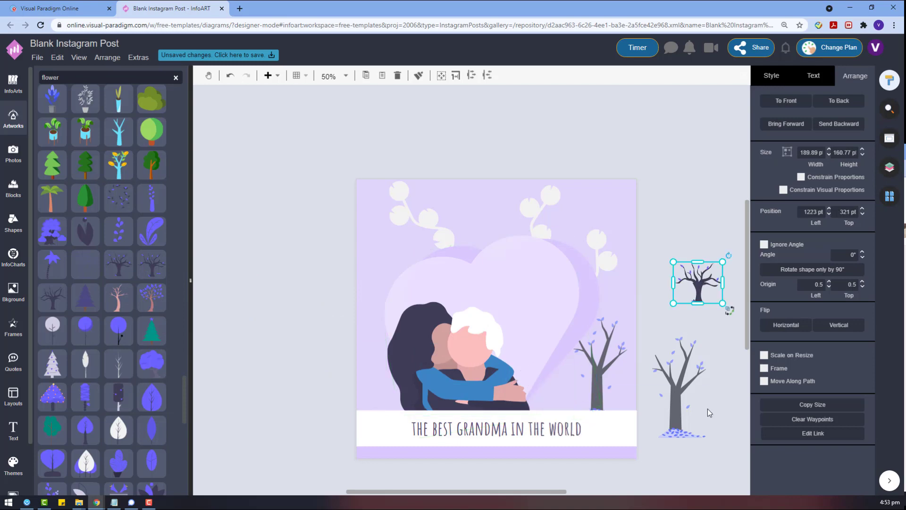
pyautogui.click(703, 411)
pyautogui.keyDown('shift'); pyautogui.click(697, 287); pyautogui.keyUp('shift')
pyautogui.press('Delete')
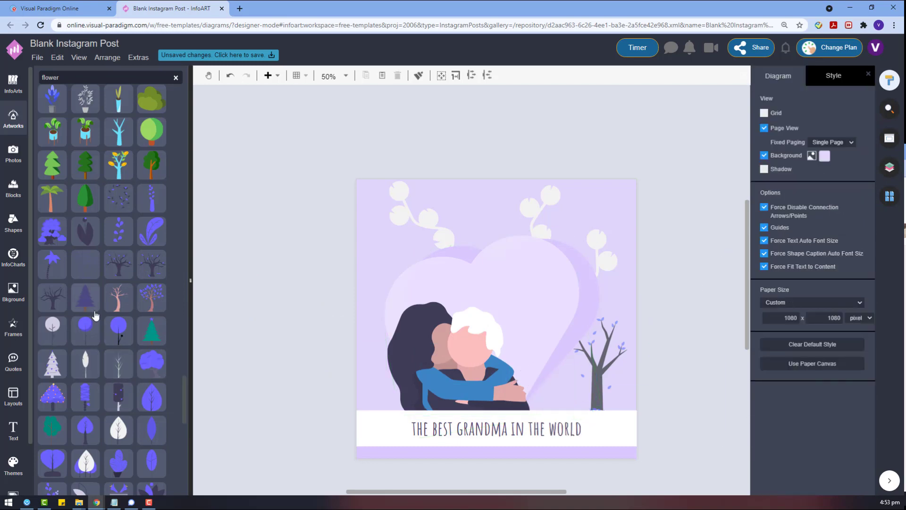
# Add a slim leaf-shaped tree between the couple and the blue-leaved tree and color it white
pyautogui.moveTo(83, 363); pyautogui.dragTo(556, 377)
pyautogui.click(774, 76)
pyautogui.click(770, 116)
pyautogui.click(829, 134)
pyautogui.click(670, 372)
# Duplicate the slim white tree and place the two side by side next to the blue-leaved tree
pyautogui.click(573, 392)
pyautogui.hotkey('ctrl', 'c')
pyautogui.hotkey('ctrl', 'v')
pyautogui.click(663, 377)
pyautogui.scroll(-2, 661, 375)
# Select both slim white trees and shrink them slightly together
pyautogui.click(572, 295)
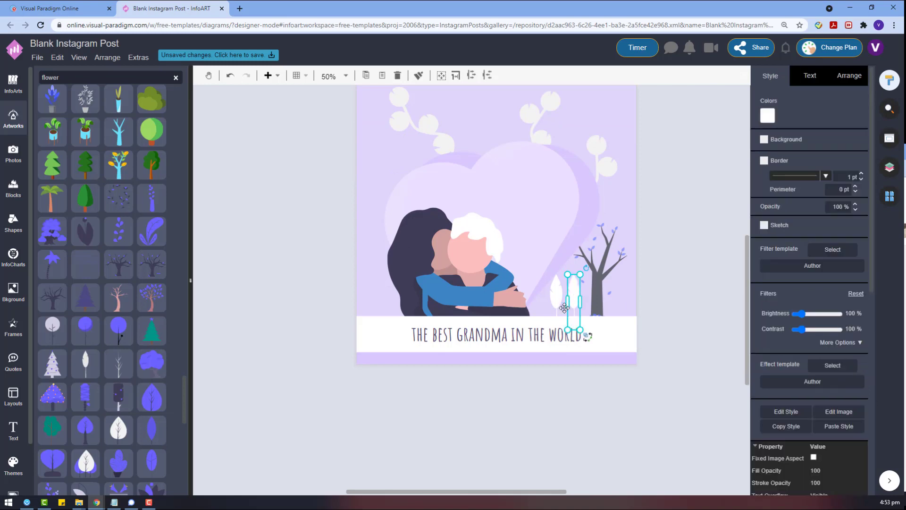
pyautogui.keyDown('shift'); pyautogui.click(559, 301); pyautogui.keyUp('shift')
pyautogui.moveTo(549, 275); pyautogui.dragTo(555, 282)
pyautogui.click(663, 311)
# Copy the pair of slim white trees and place the copies beside the long-haired figure at the page's left edge
pyautogui.click(574, 303)
pyautogui.hotkey('ctrl', 'c')
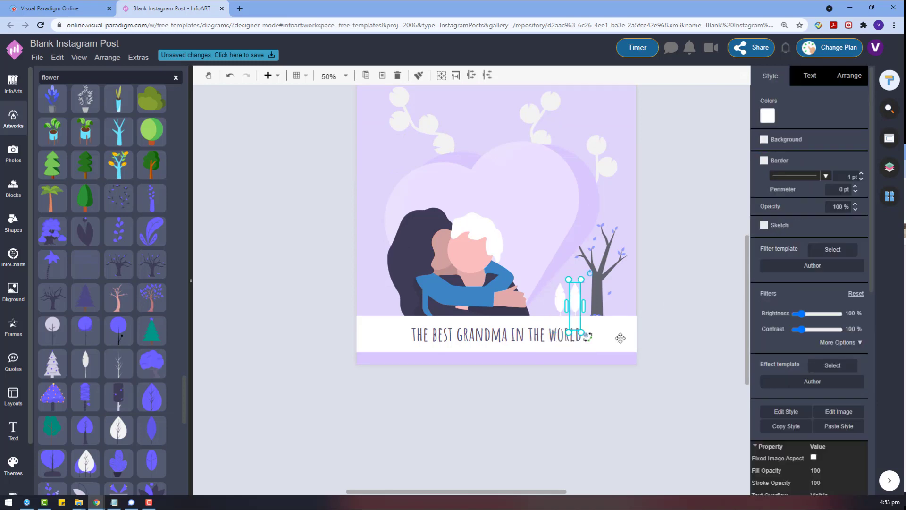
pyautogui.hotkey('ctrl', 'v')
pyautogui.moveTo(637, 415); pyautogui.dragTo(364, 296)
pyautogui.click(673, 361)
pyautogui.moveTo(323, 259); pyautogui.dragTo(392, 331)
# Select all four slim white trees, align them at the same height and shift them slightly to the right
pyautogui.keyDown('shift'); pyautogui.click(560, 301); pyautogui.keyUp('shift')
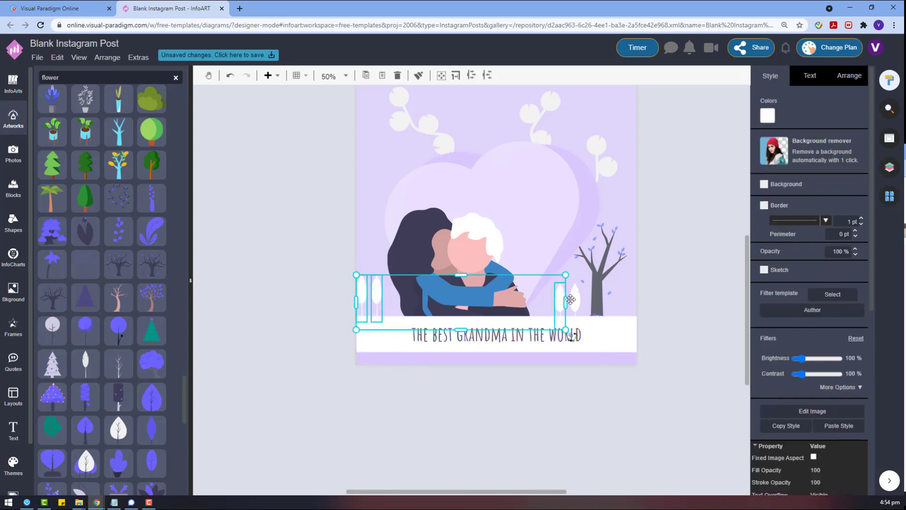
pyautogui.click(849, 76)
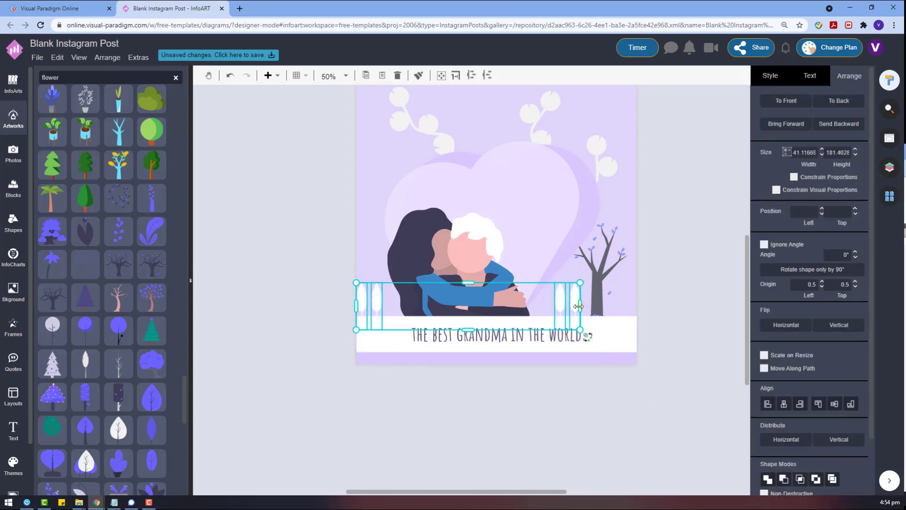
pyautogui.moveTo(576, 304); pyautogui.dragTo(582, 303)
pyautogui.click(569, 227)
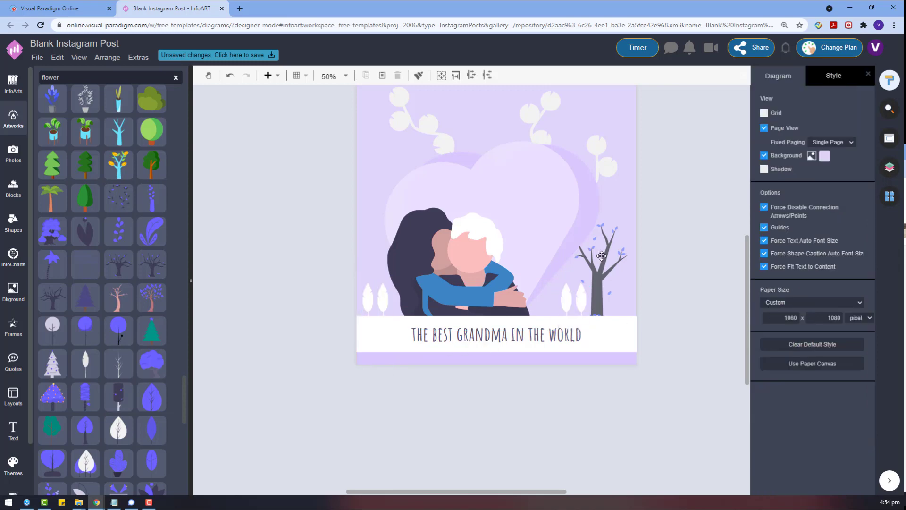
# Resize the blue-leaved tree to about 188 by 354 pt and stand it on the white caption band
pyautogui.click(577, 228)
pyautogui.moveTo(574, 223); pyautogui.dragTo(578, 231)
pyautogui.moveTo(601, 278); pyautogui.dragTo(602, 270)
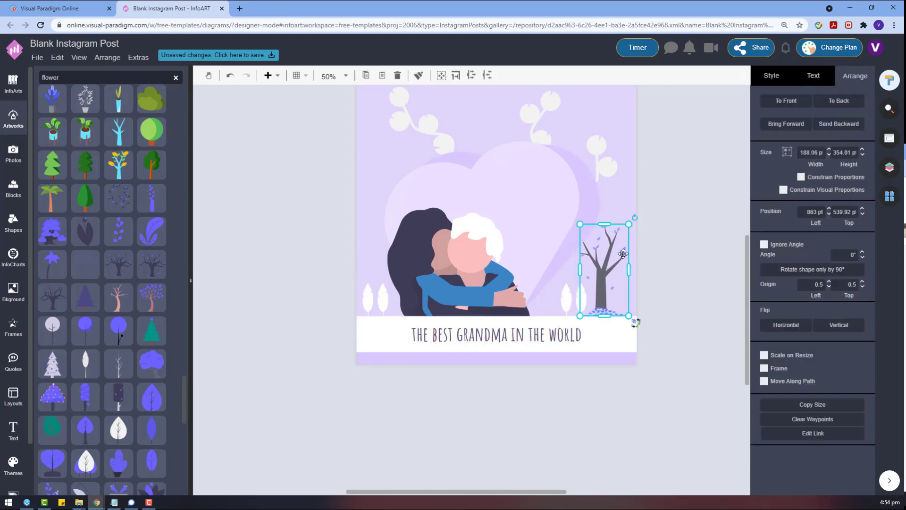
pyautogui.click(666, 318)
pyautogui.scroll(3, 667, 318)
# Color the blue-leaved tree's leaves light lavender and its trunk dark muted purple
pyautogui.click(614, 391)
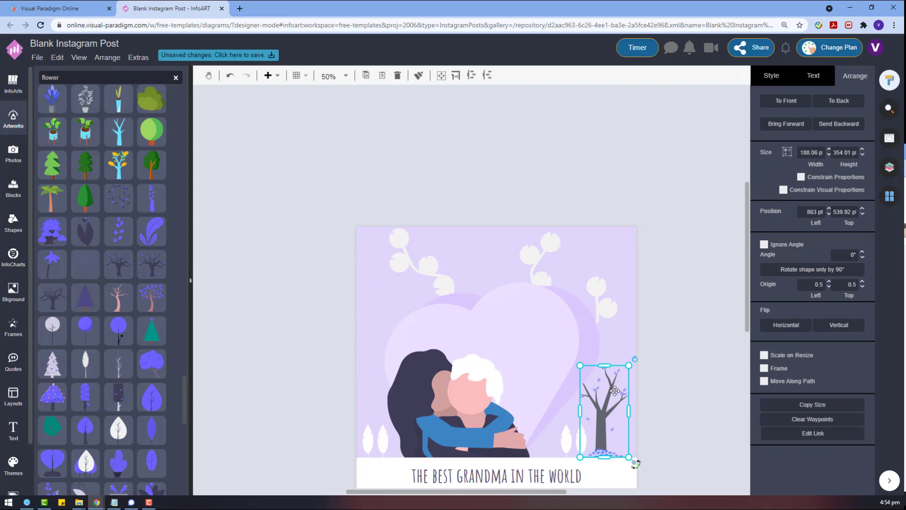
pyautogui.click(769, 77)
pyautogui.click(767, 116)
pyautogui.click(695, 333)
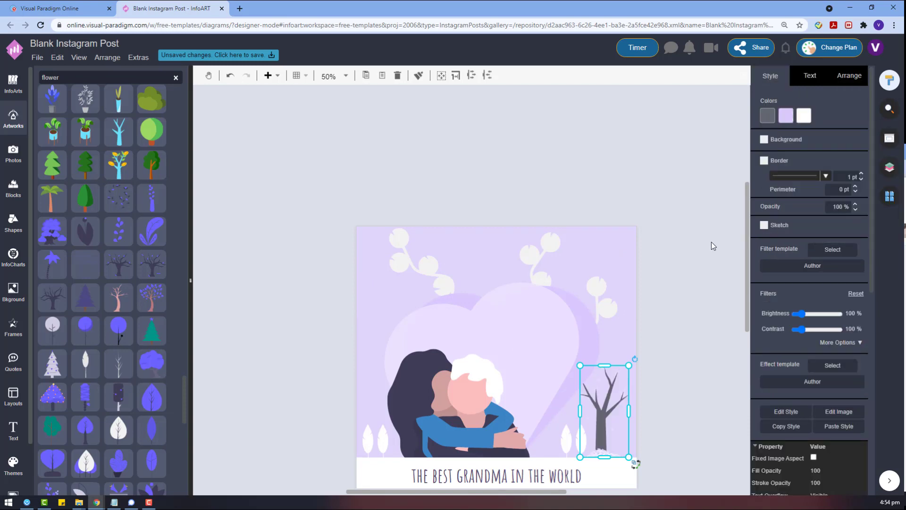
pyautogui.click(767, 115)
pyautogui.click(813, 214)
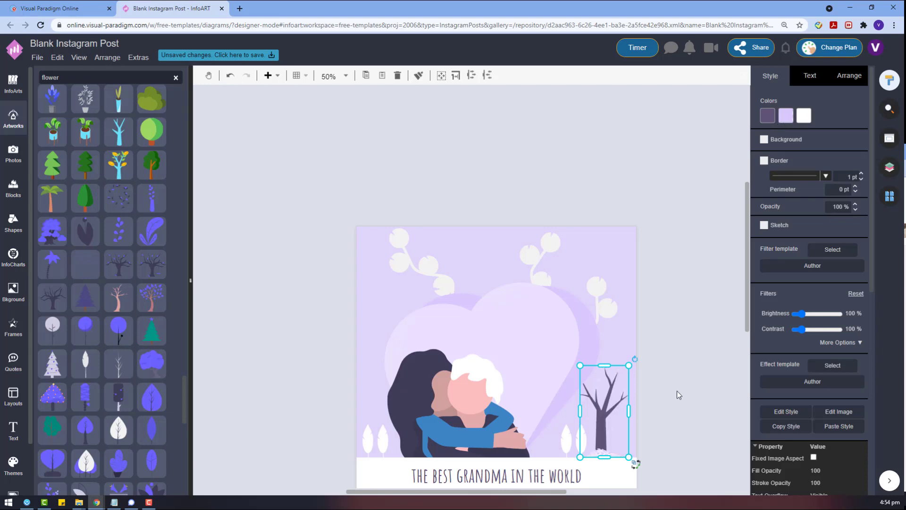
# Recolor the bare tree's leaves in the same dark muted purple as its trunk
pyautogui.click(786, 118)
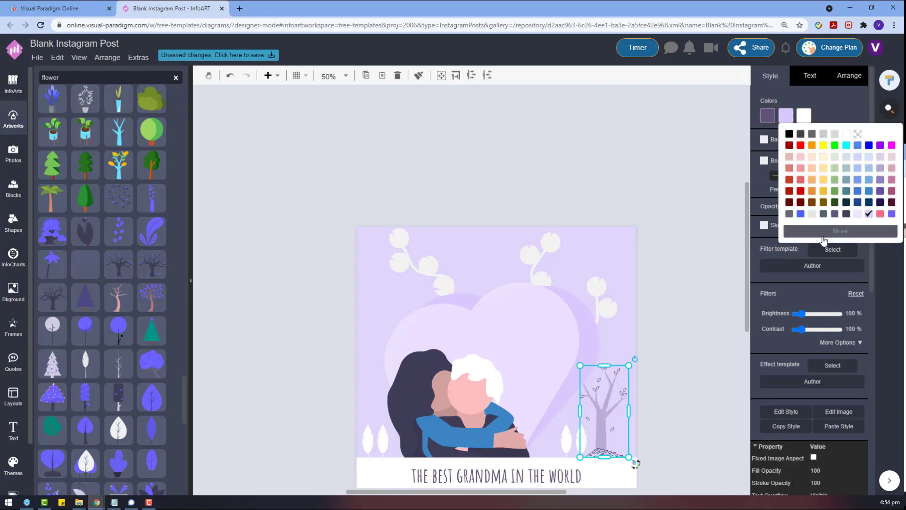
pyautogui.click(833, 218)
pyautogui.click(712, 225)
pyautogui.scroll(-3, 628, 369)
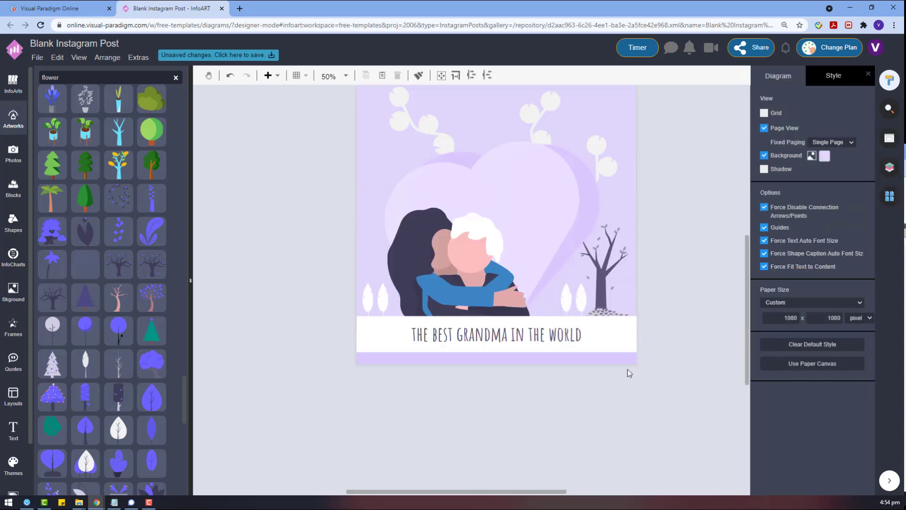
# Shift the two slim white trees next to the bare tree slightly to the left
pyautogui.click(607, 271)
pyautogui.rightClick(597, 281)
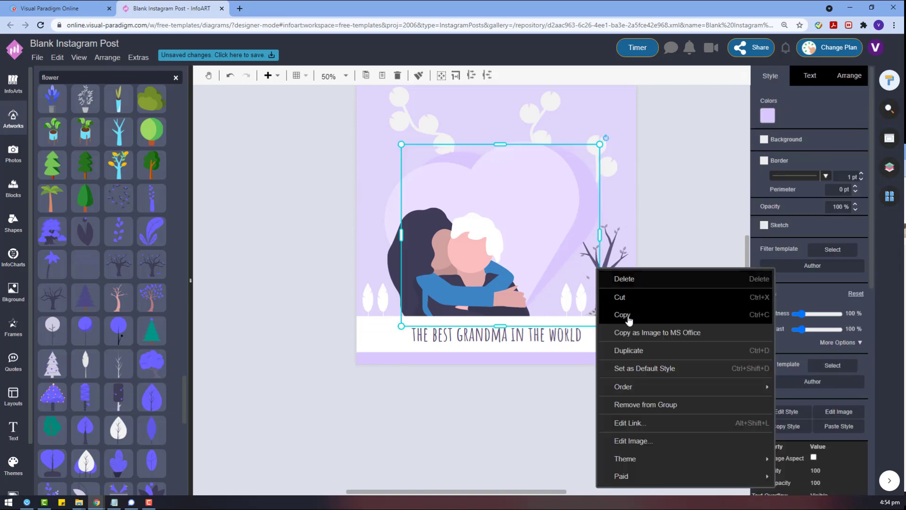
pyautogui.click(627, 316)
pyautogui.click(583, 300)
pyautogui.moveTo(583, 300); pyautogui.dragTo(577, 301)
pyautogui.click(670, 302)
# Enlarge the bare tree slightly and change its stacking order relative to the neighboring white trees
pyautogui.click(603, 263)
pyautogui.moveTo(580, 224); pyautogui.dragTo(576, 216)
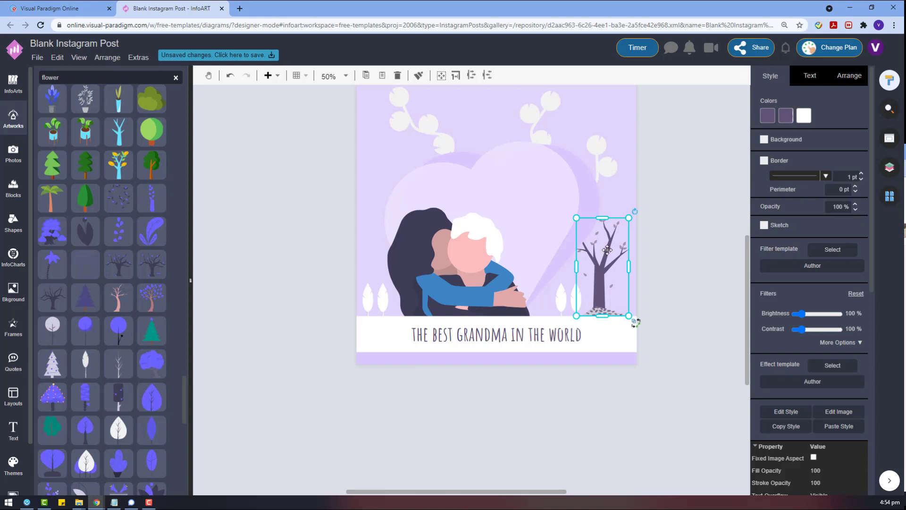
pyautogui.rightClick(607, 250)
pyautogui.moveTo(633, 369)
pyautogui.click(570, 370)
pyautogui.click(662, 357)
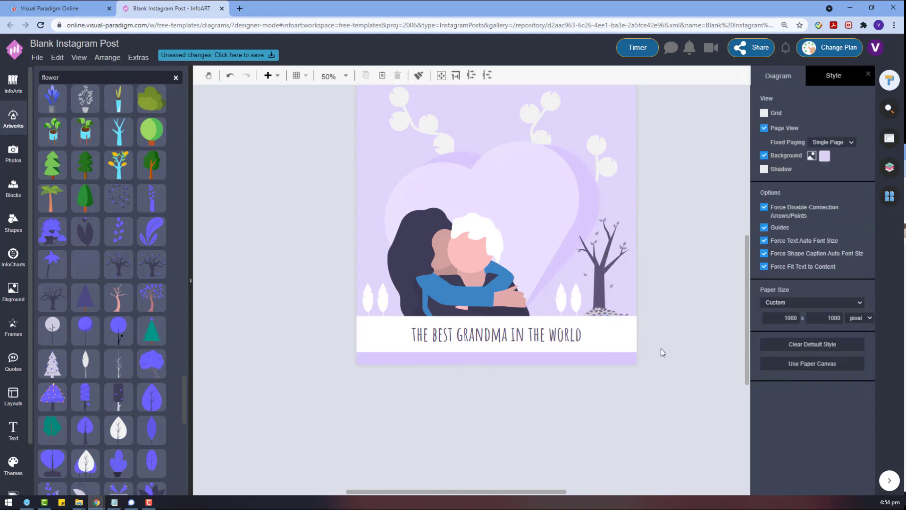
# Nudge the caption slightly to the right within the white band
pyautogui.click(522, 331)
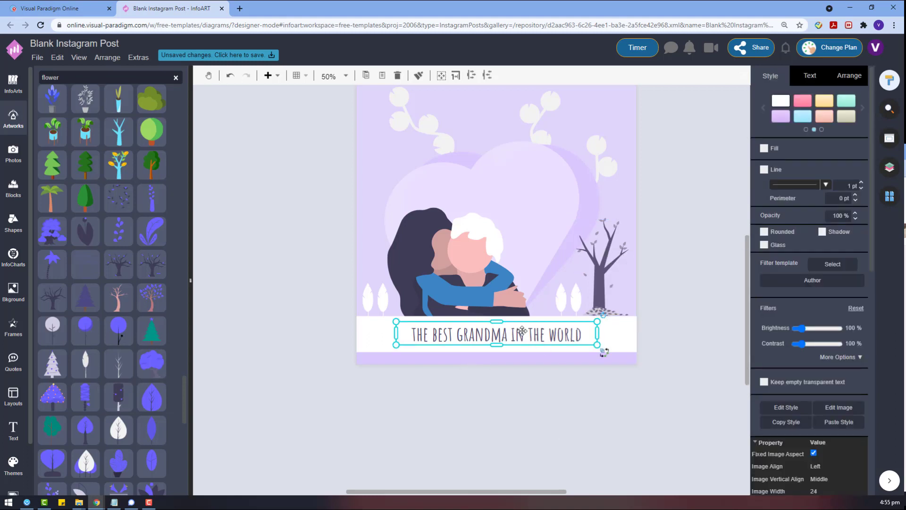
pyautogui.moveTo(522, 330); pyautogui.dragTo(524, 331)
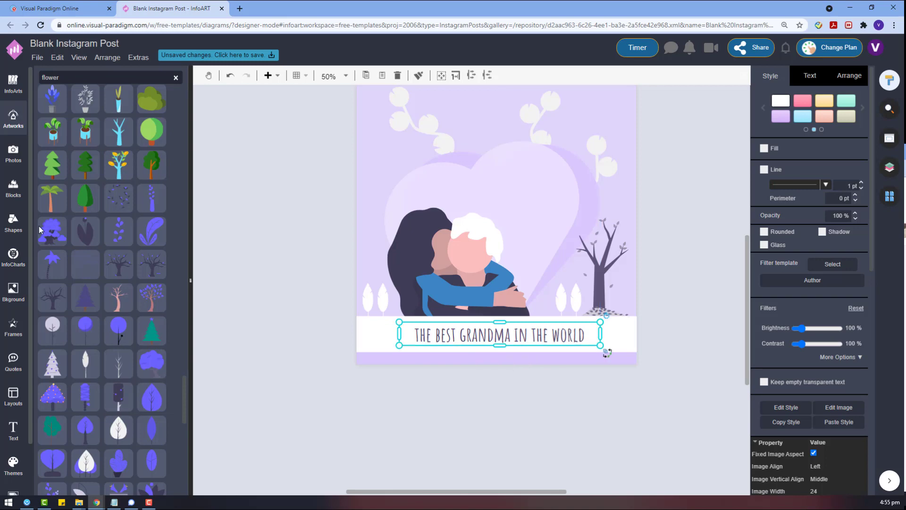
pyautogui.scroll(-10, 118, 307)
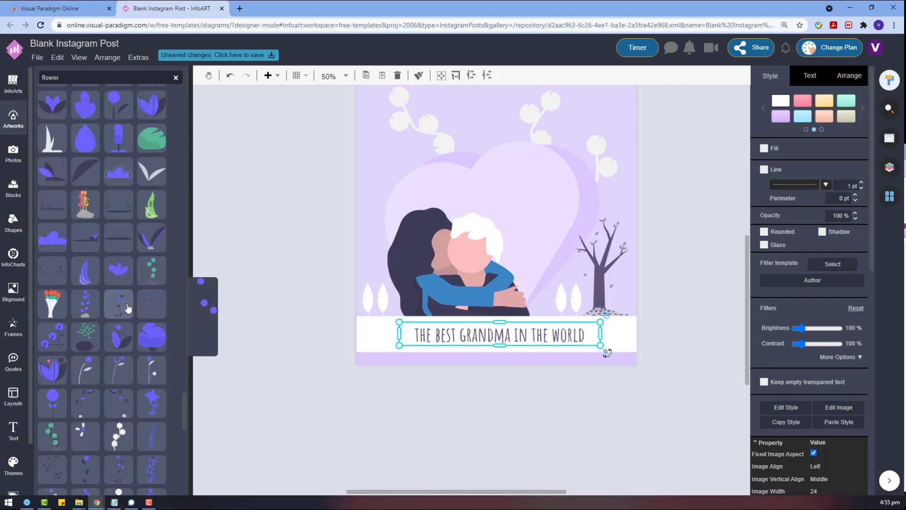
pyautogui.click(603, 420)
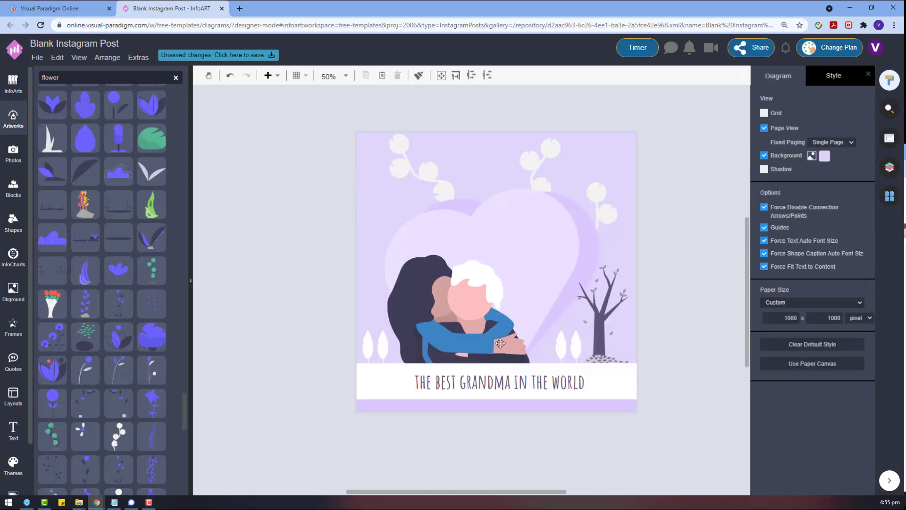
pyautogui.click(465, 309)
pyautogui.click(518, 385)
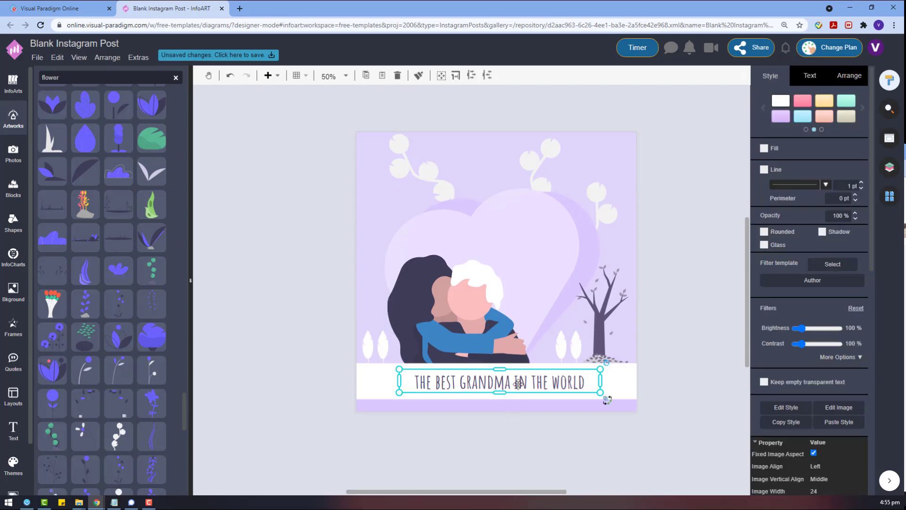
# Add the two-leaved tulip artwork outside the page and color its petals light lavender and its leaves dark muted purple
pyautogui.moveTo(52, 104); pyautogui.dragTo(290, 229)
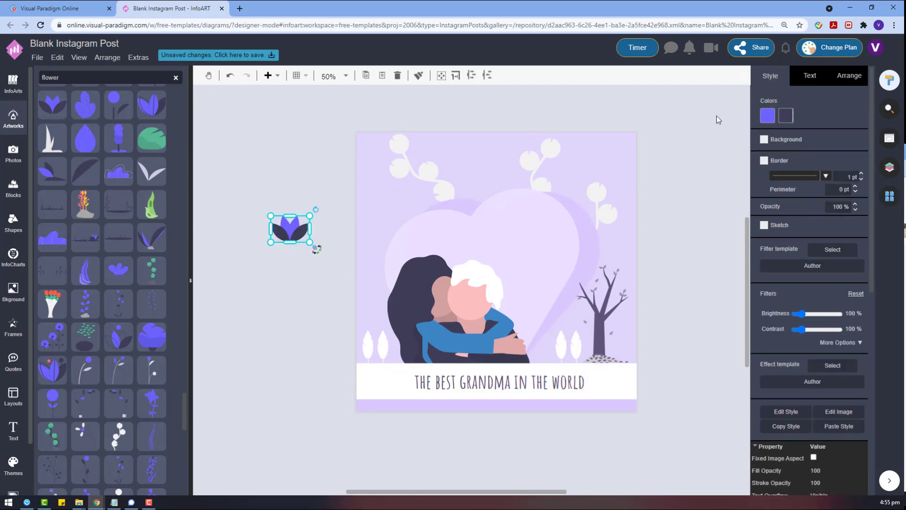
pyautogui.click(768, 115)
pyautogui.click(852, 213)
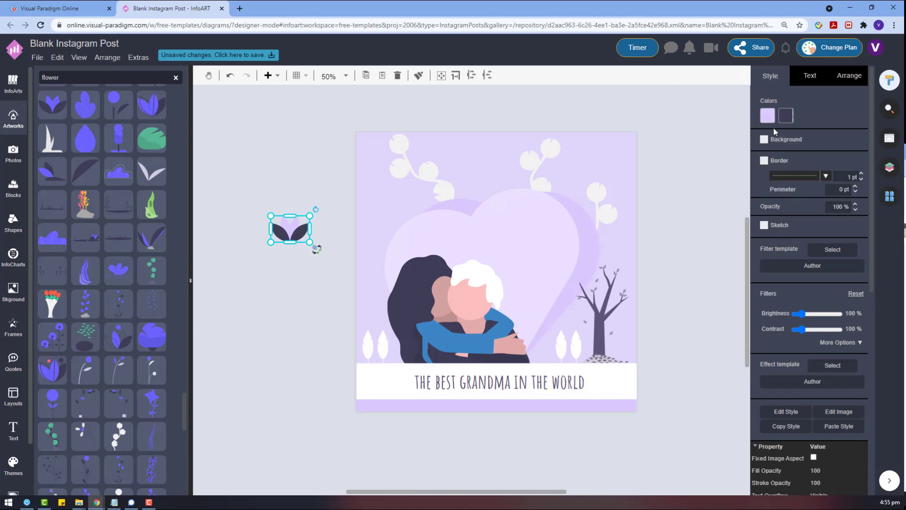
pyautogui.click(790, 115)
pyautogui.click(834, 213)
pyautogui.click(786, 115)
pyautogui.click(833, 216)
# Shrink and tilt the small flower and place it above the heart's left lobe
pyautogui.moveTo(310, 216); pyautogui.dragTo(383, 203)
pyautogui.click(299, 218)
pyautogui.click(378, 239)
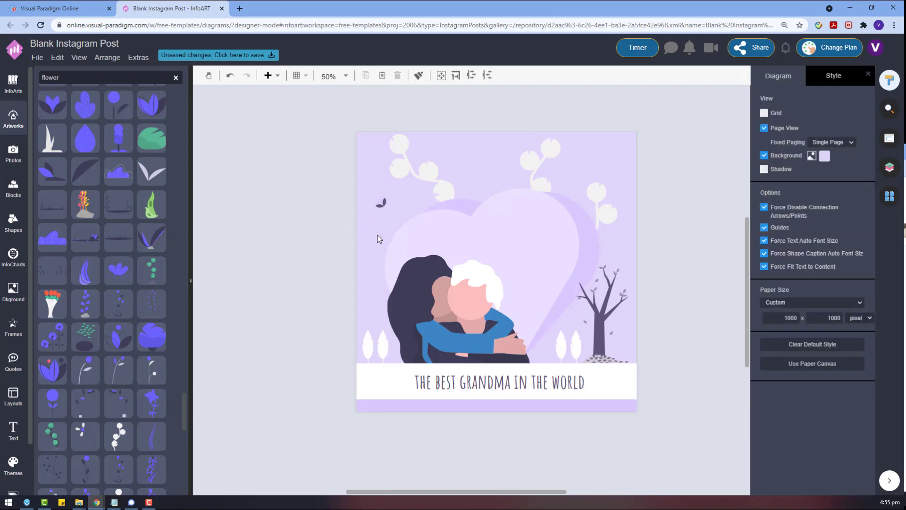
# Color the small flower's petals white and its leaves dark muted purple
pyautogui.click(385, 205)
pyautogui.click(786, 116)
pyautogui.click(844, 213)
pyautogui.click(767, 116)
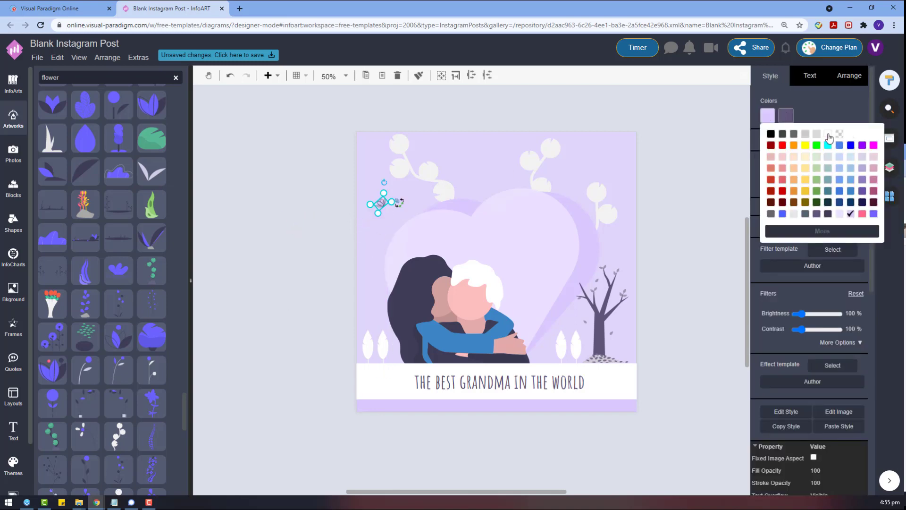
pyautogui.click(828, 134)
pyautogui.click(304, 137)
pyautogui.click(380, 203)
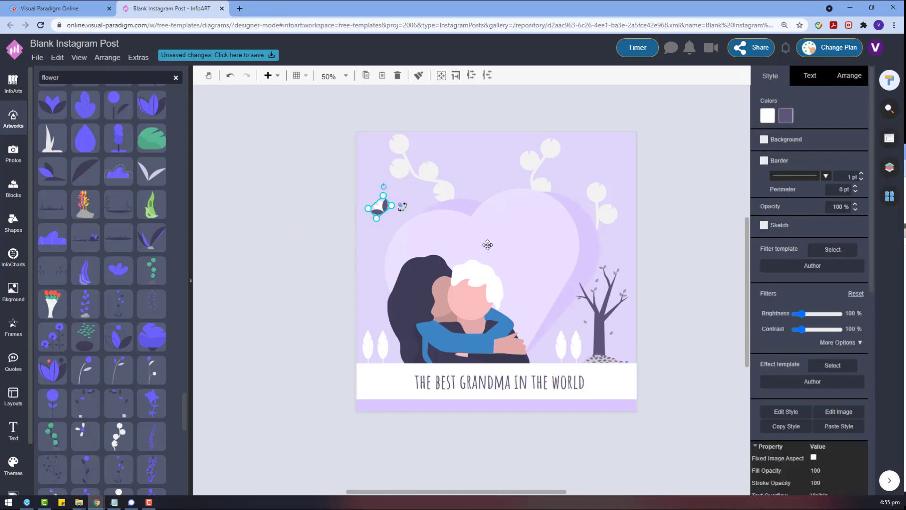
# Duplicate the flower, placing a smaller copy between the right-hand berry sprigs and a larger one beside the dark hair
pyautogui.moveTo(578, 277); pyautogui.dragTo(574, 179)
pyautogui.click(606, 209)
pyautogui.click(383, 208)
pyautogui.moveTo(481, 405); pyautogui.dragTo(389, 265)
pyautogui.click(283, 214)
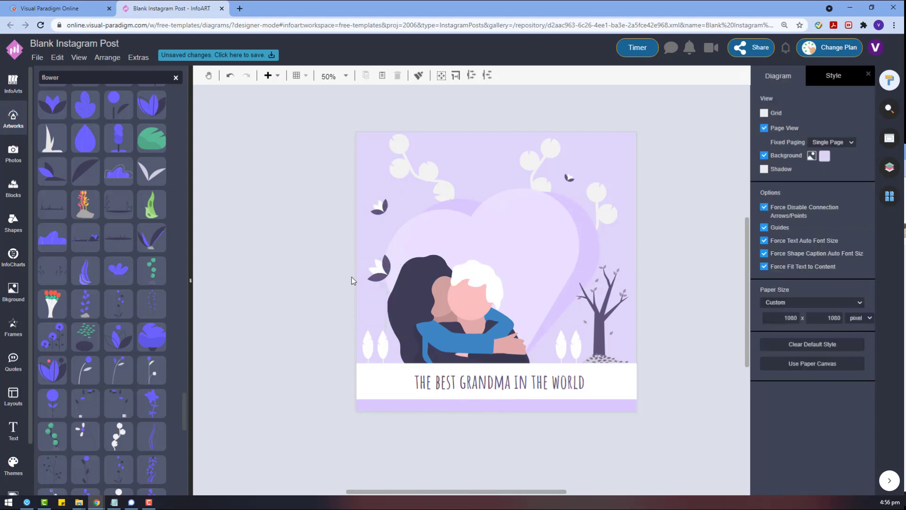
# Recolor the leaves of the two flowers on the heart's left side light lavender
pyautogui.click(380, 207)
pyautogui.click(785, 115)
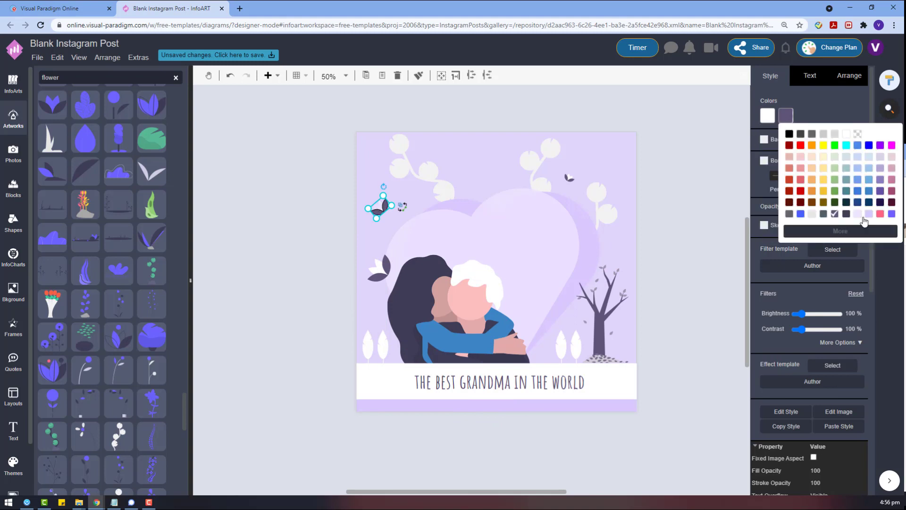
pyautogui.click(859, 215)
pyautogui.click(684, 264)
pyautogui.click(377, 270)
pyautogui.click(786, 115)
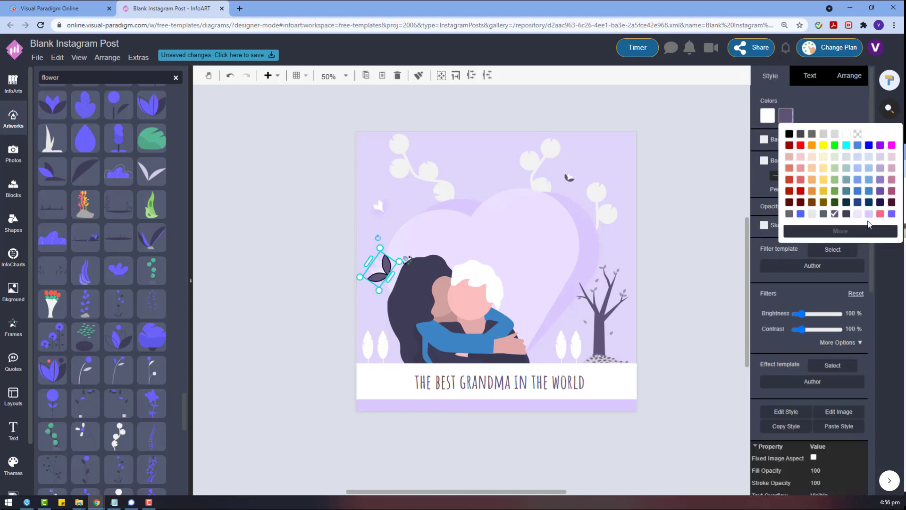
pyautogui.click(860, 214)
# Recolor the leaves of the smallest flower between the berry sprigs light lavender
pyautogui.click(568, 177)
pyautogui.click(785, 115)
pyautogui.click(817, 168)
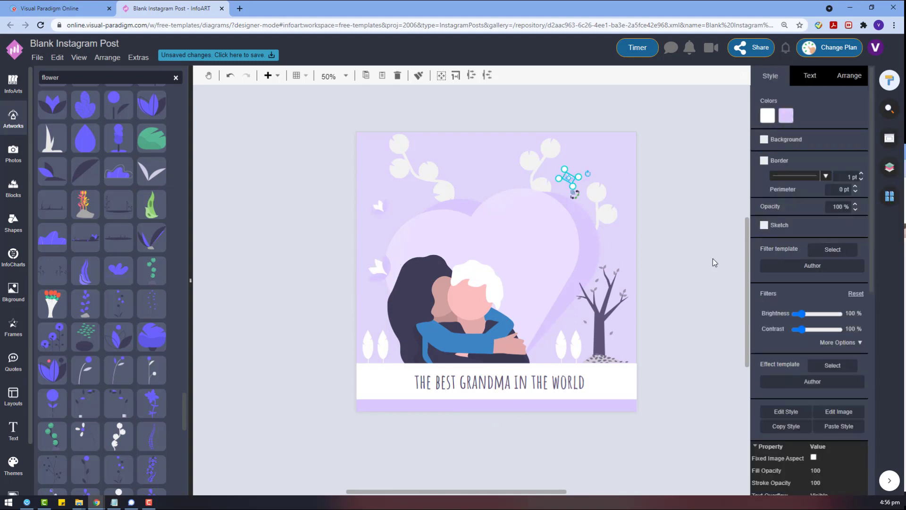
pyautogui.click(712, 259)
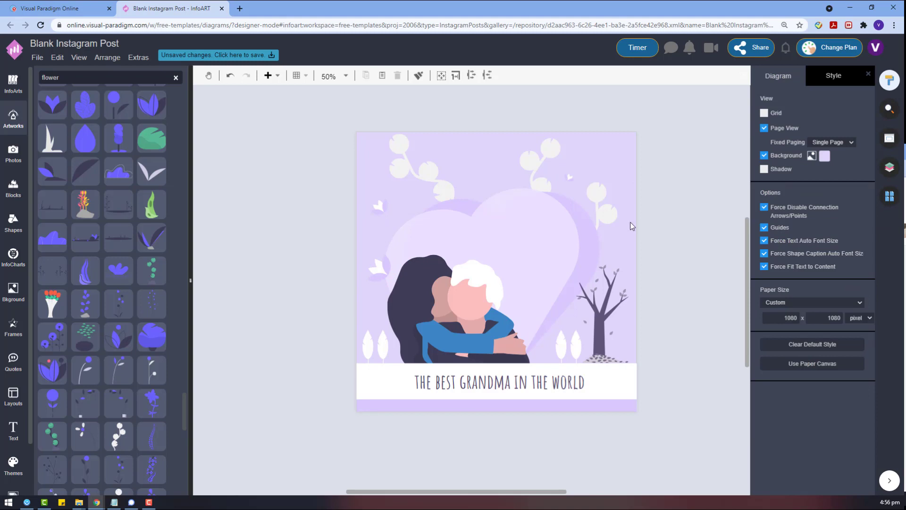
# Recolor the bare tree with light lavender leaves and a white trunk
pyautogui.click(599, 326)
pyautogui.click(786, 116)
pyautogui.click(868, 214)
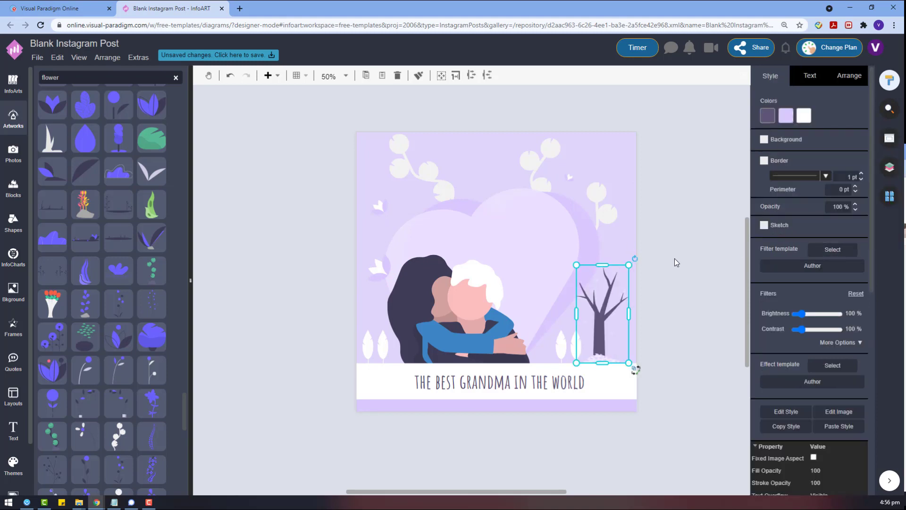
pyautogui.click(786, 115)
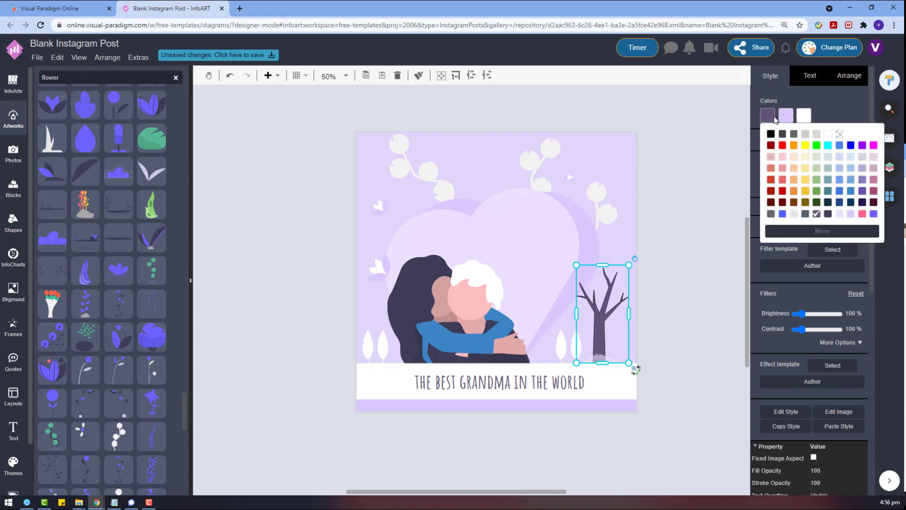
pyautogui.click(817, 168)
pyautogui.click(702, 287)
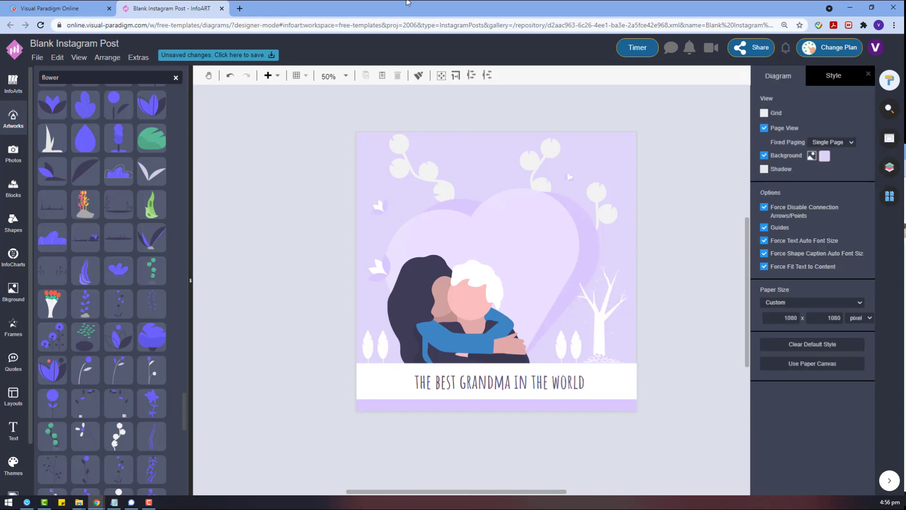
# Move the hugging couple up slightly and raise the white caption band's upper edge to match
pyautogui.click(485, 316)
pyautogui.moveTo(678, 422); pyautogui.dragTo(330, 262)
pyautogui.click(596, 385)
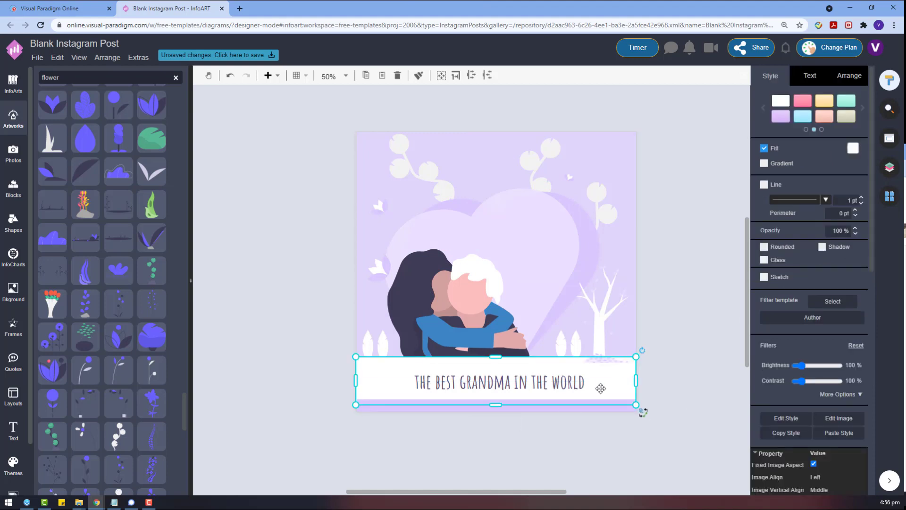
# Set the caption's font size to 94.5 pt
pyautogui.click(597, 382)
pyautogui.click(597, 381)
pyautogui.click(813, 76)
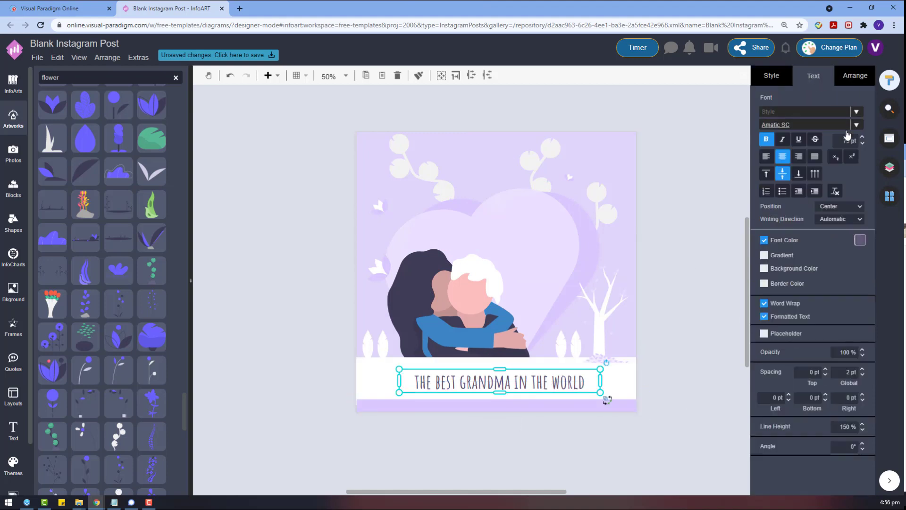
pyautogui.write('94.5')
pyautogui.press('Return')
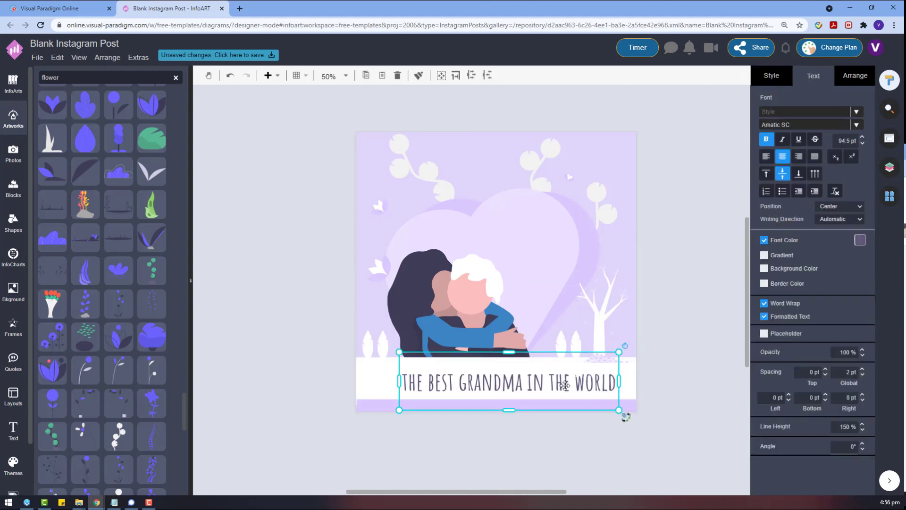
# Resize the caption's text box to fit the enlarged text and center it in the white band
pyautogui.click(855, 76)
pyautogui.click(787, 152)
pyautogui.moveTo(501, 368); pyautogui.dragTo(500, 384)
pyautogui.moveTo(607, 393); pyautogui.dragTo(612, 395)
pyautogui.moveTo(542, 379); pyautogui.dragTo(536, 378)
pyautogui.click(813, 76)
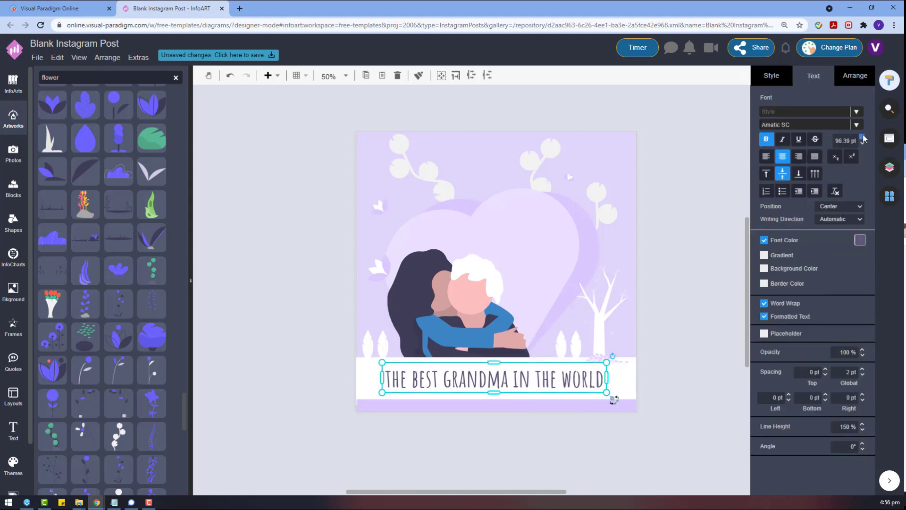
# Set the caption's font size to 100 pt
pyautogui.click(862, 137)
pyautogui.click(863, 137)
pyautogui.click(863, 137)
pyautogui.click(862, 137)
pyautogui.click(864, 136)
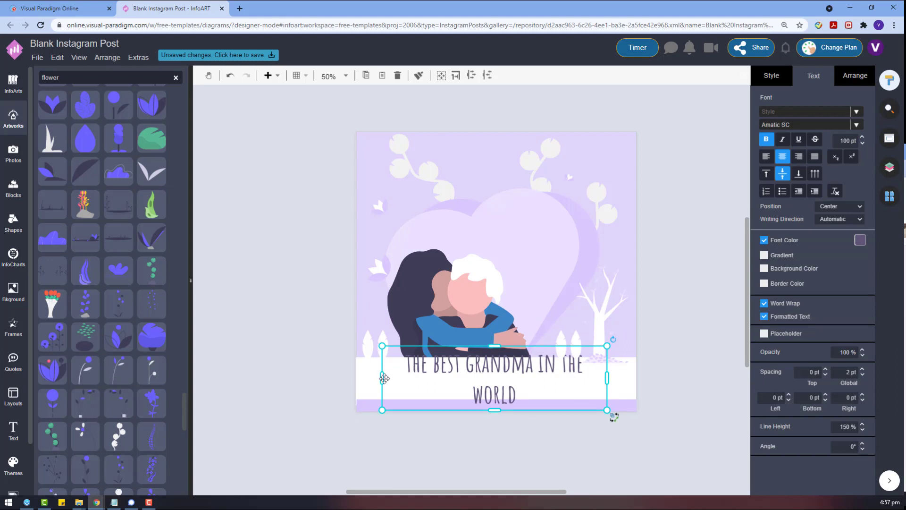
# Resize the caption's text box to 907 by 122 pt so it fits one line, and center it in the white band
pyautogui.moveTo(384, 379); pyautogui.dragTo(374, 379)
pyautogui.click(842, 77)
pyautogui.click(787, 151)
pyautogui.moveTo(519, 362); pyautogui.dragTo(528, 377)
# Nudge the bare tree slightly right and stagger the two small white trees beside it at different heights
pyautogui.moveTo(600, 331); pyautogui.dragTo(600, 332)
pyautogui.click(602, 447)
pyautogui.moveTo(602, 464)
pyautogui.mouseDown()
pyautogui.moveTo(542, 321)
pyautogui.moveTo(575, 334)
pyautogui.mouseUp()
pyautogui.click(382, 348)
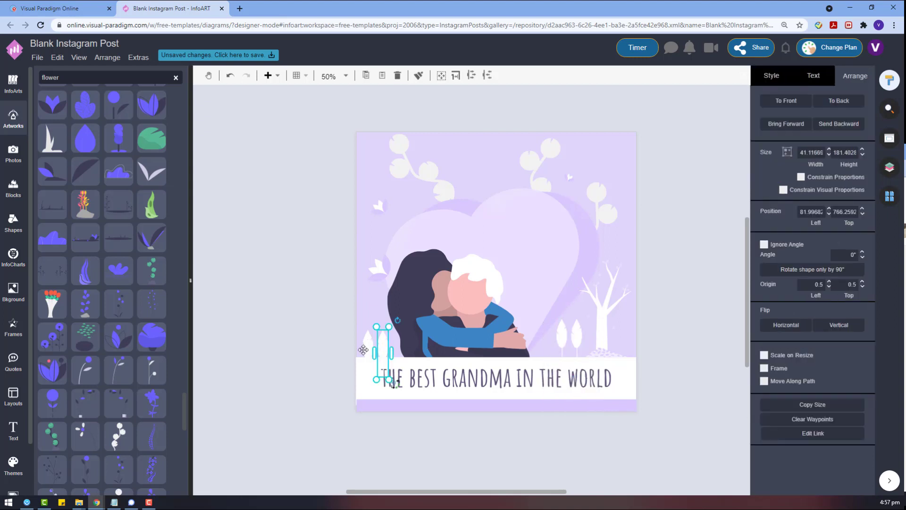
pyautogui.keyDown('shift'); pyautogui.click(366, 350); pyautogui.keyUp('shift')
pyautogui.click(561, 336)
pyautogui.click(343, 317)
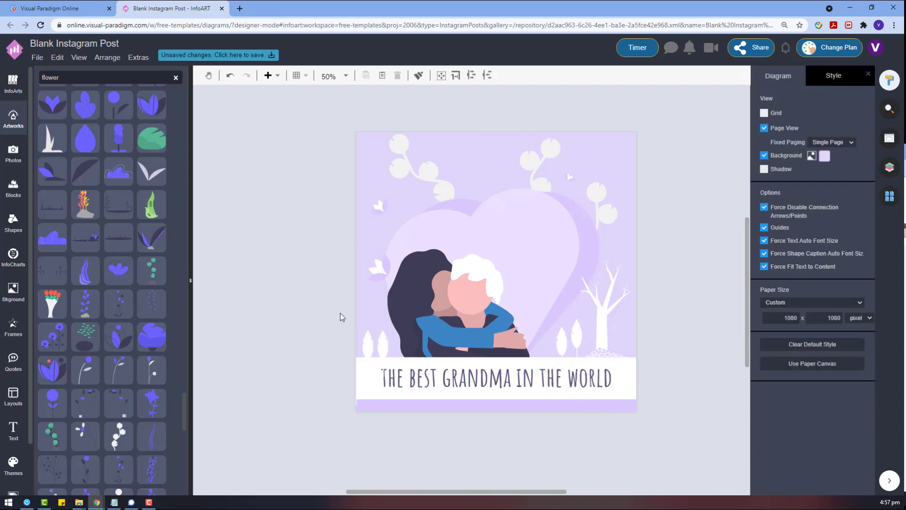
# Shift the caption slightly right within its white band and nudge the hugging couple slightly right and up
pyautogui.click(391, 406)
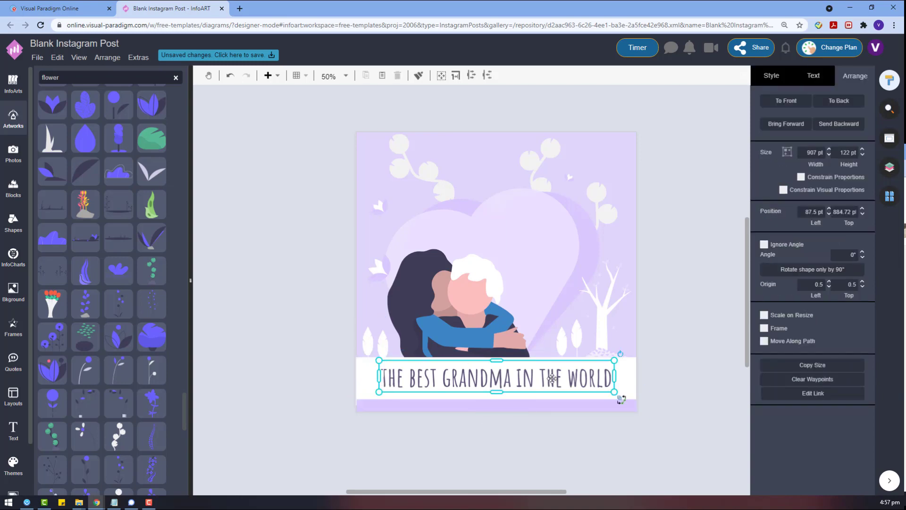
pyautogui.click(560, 439)
pyautogui.moveTo(452, 288); pyautogui.dragTo(455, 286)
pyautogui.click(649, 323)
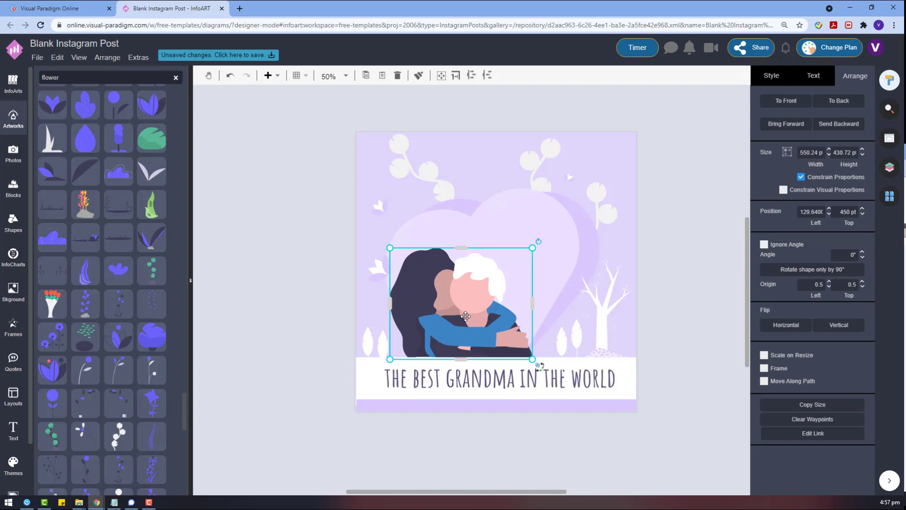
pyautogui.press('Down')
pyautogui.press('Up')
pyautogui.press('Up')
pyautogui.press('Up')
pyautogui.press('Down')
pyautogui.click(663, 258)
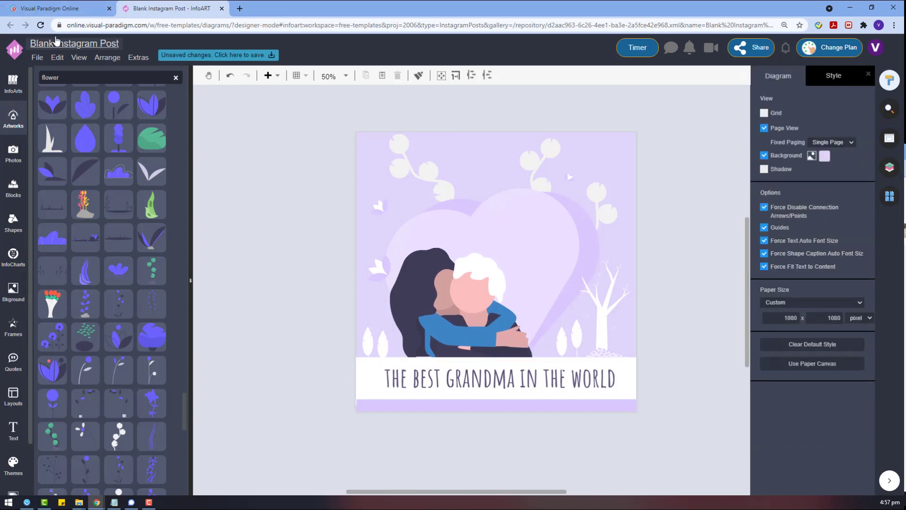
# Rename the design as "Grandparents Day Celebration Instagram Post"
pyautogui.click(74, 43)
pyautogui.doubleClick(441, 200)
pyautogui.write('Grandparents')
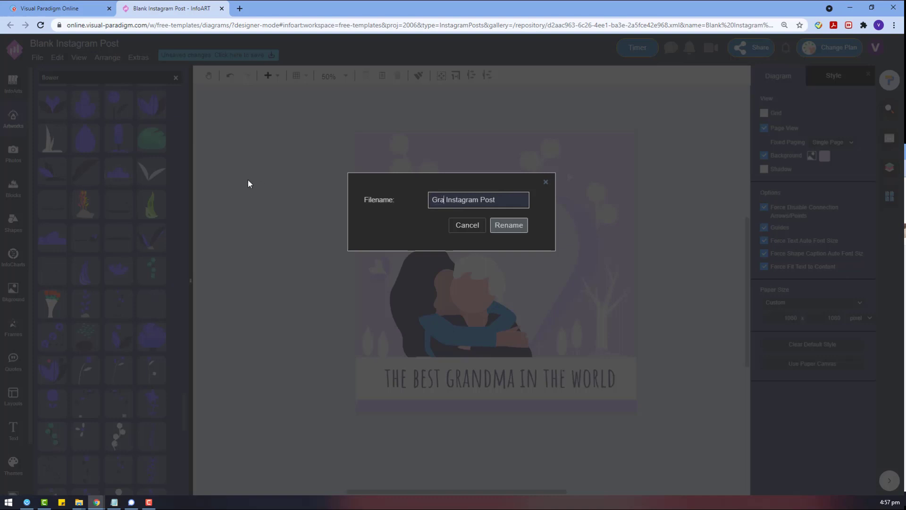
pyautogui.write('Day Cel ebration')
pyautogui.press('Return')
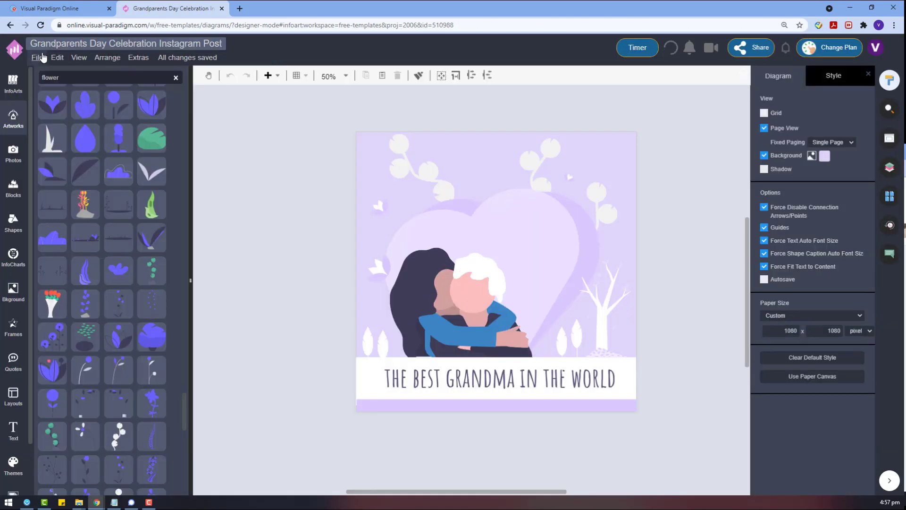
# Export the finished post as a JPG image and download it
pyautogui.click(42, 57)
pyautogui.moveTo(158, 236)
pyautogui.click(197, 236)
pyautogui.click(474, 278)
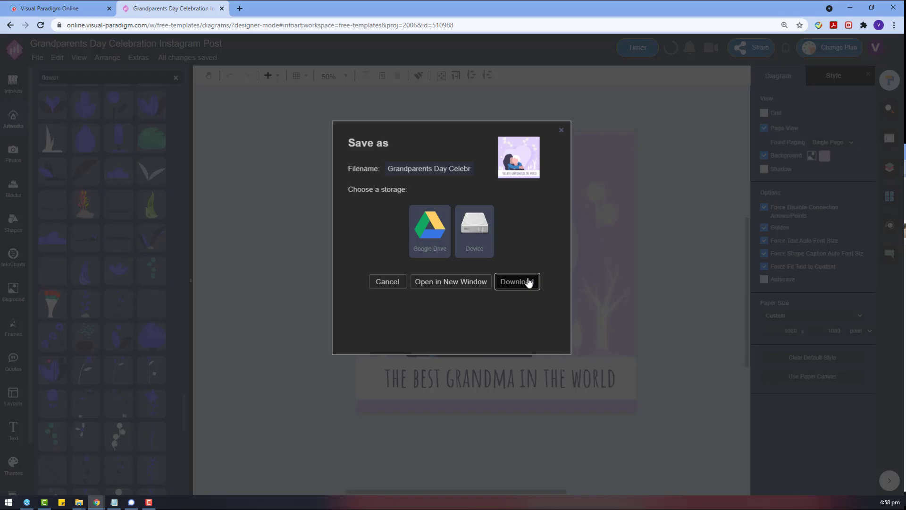
pyautogui.click(527, 282)
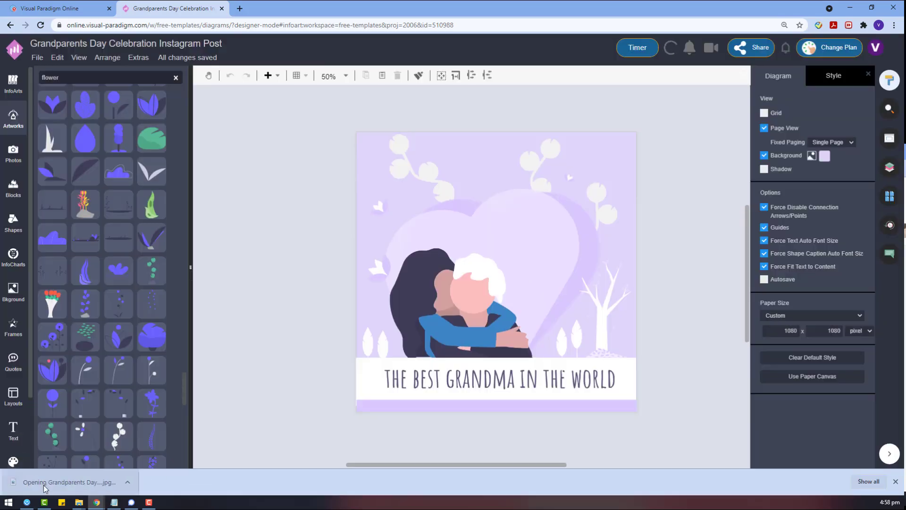